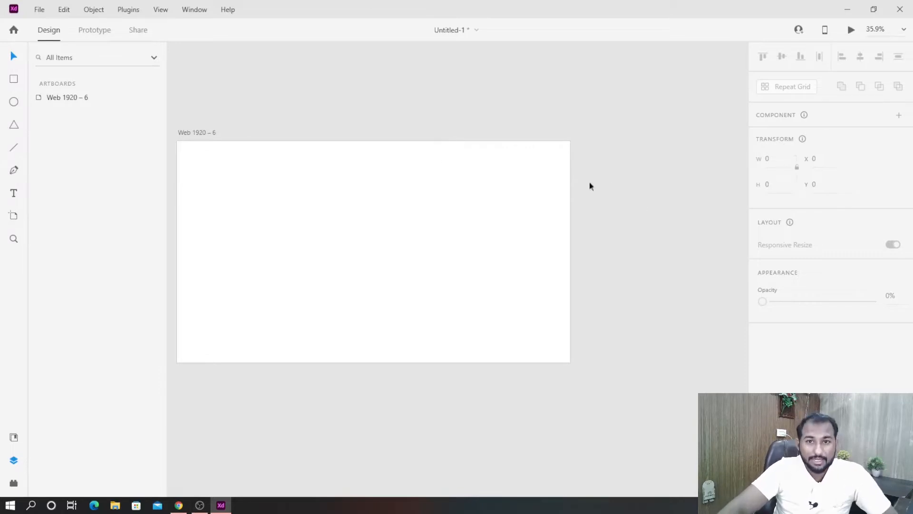
Show the Windows desktop, capture a full-screen screenshot and dismiss the OneDrive offer
key("super+d")
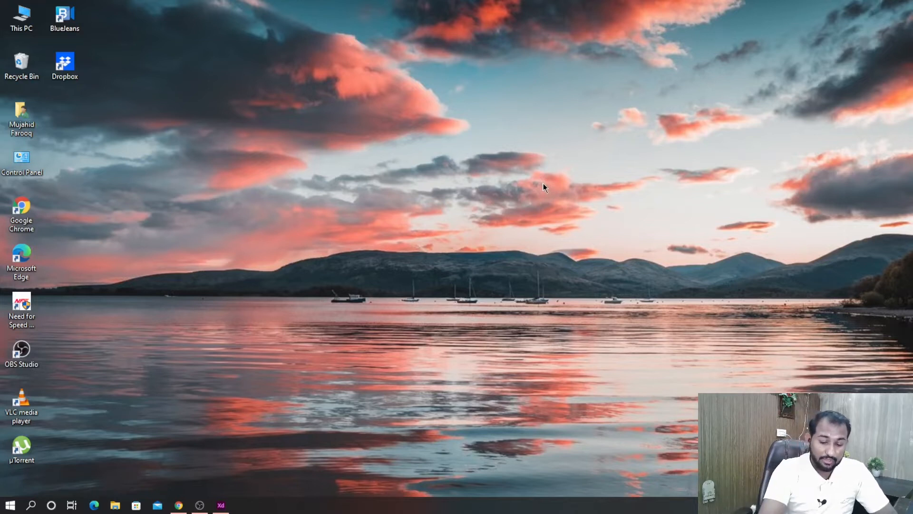
key("Print")
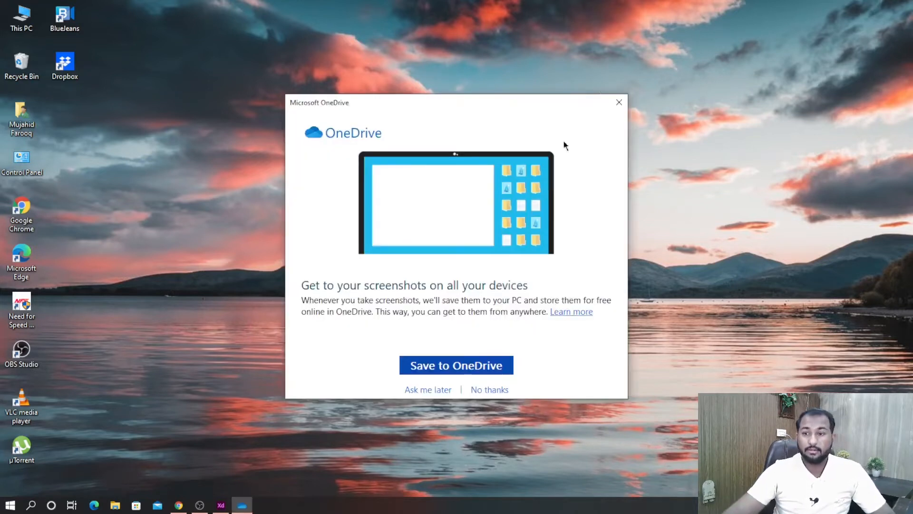
left_click(626, 107)
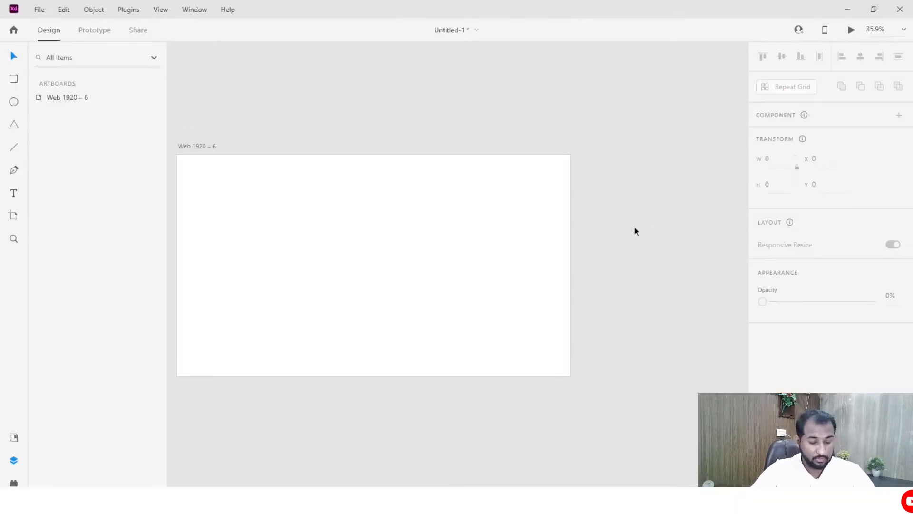
Paste the screenshot into the Adobe XD document and move it to the artboard's top edge at about X 181, Y 0
key("ctrl+v")
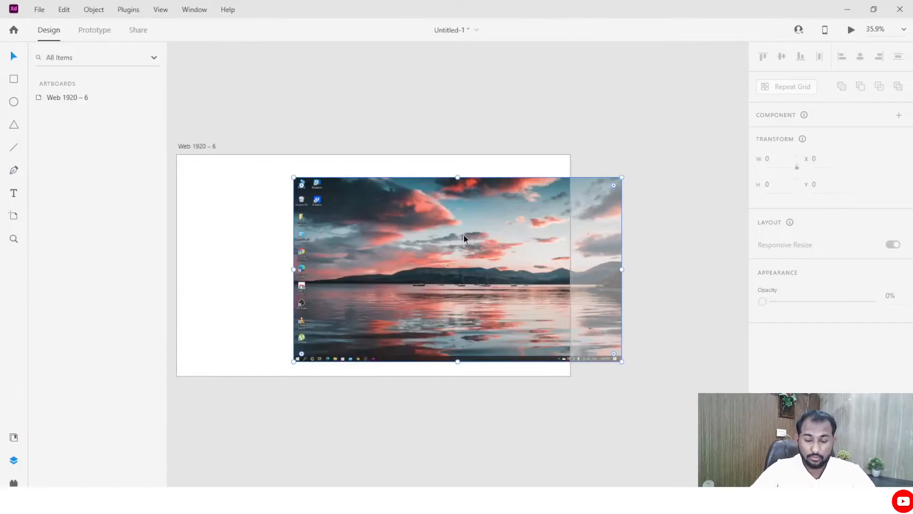
left_click_drag(464, 235, 386, 217)
scroll(386, 217, "up", 1)
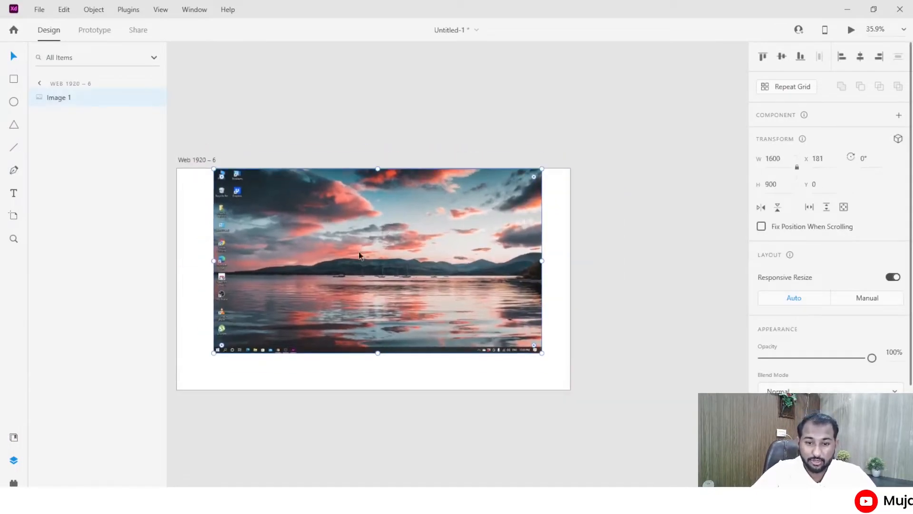
left_click(499, 407)
scroll(398, 346, "up", 3)
scroll(384, 330, "down", 3)
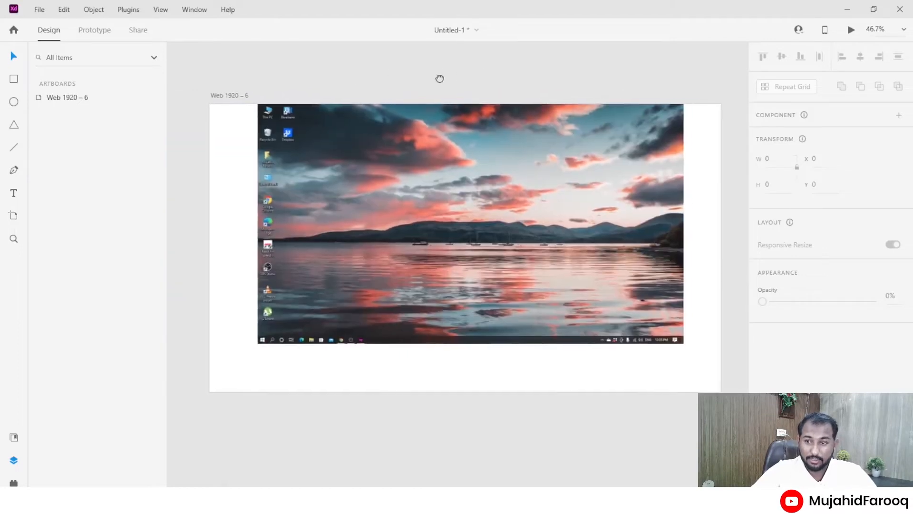
Shift the pasted picture about 174 px leftward inside its frame, keeping the frame itself in place
left_click(453, 255)
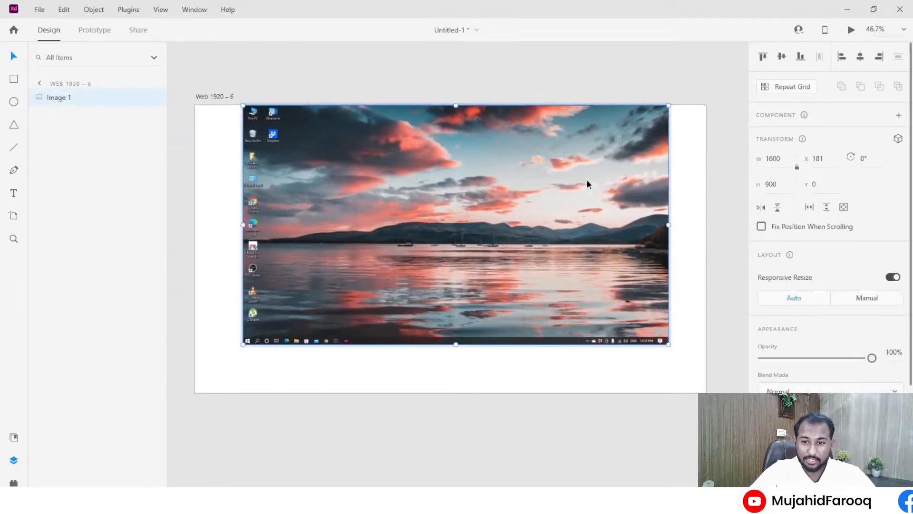
left_click_drag(587, 181, 535, 181)
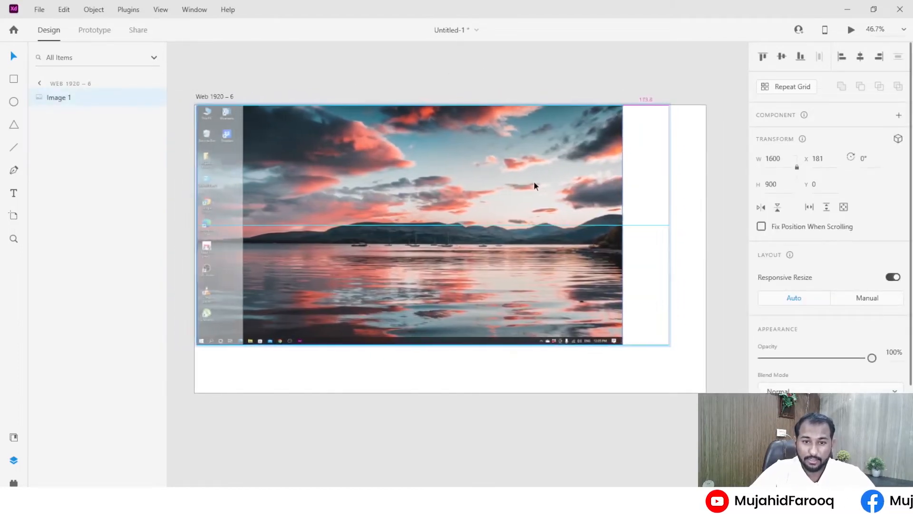
left_click(694, 431)
left_click(569, 294)
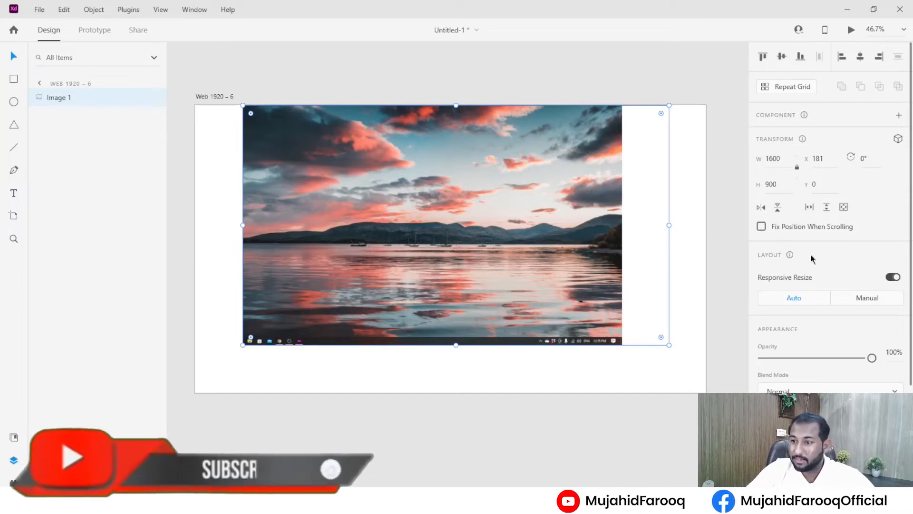
Try rotating the image to 45° and undo the rotation
left_click(781, 158)
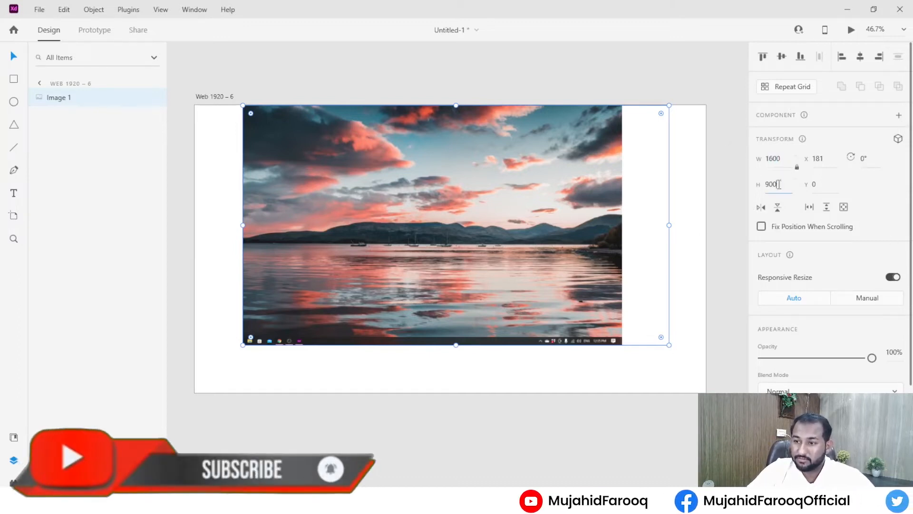
key("Tab")
left_click(817, 189)
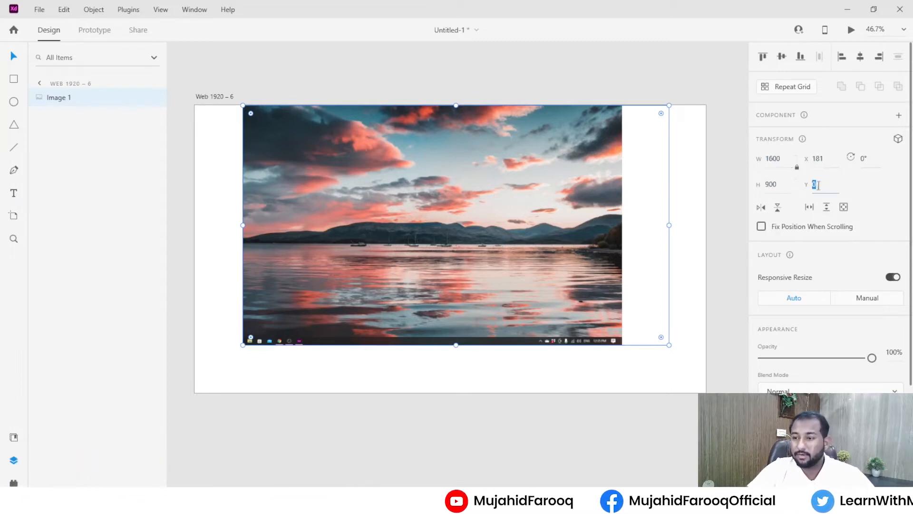
left_click(859, 162)
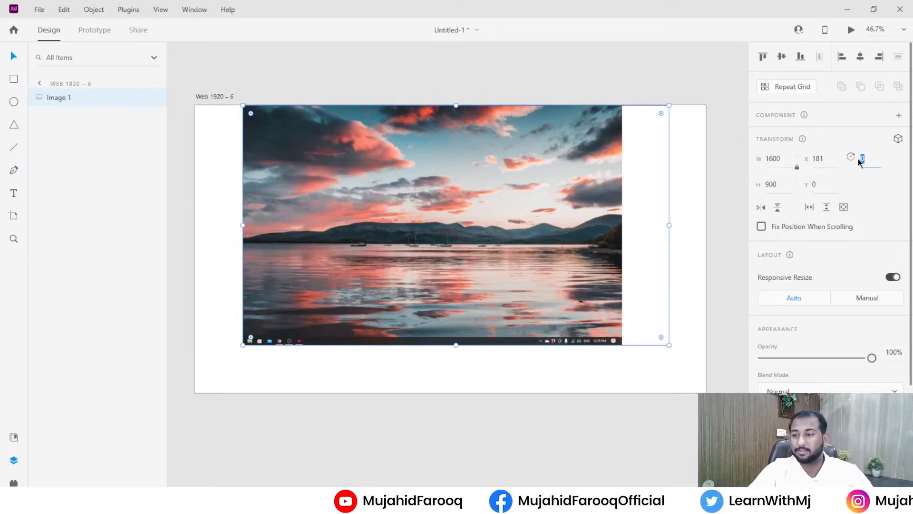
type("45")
key("Return")
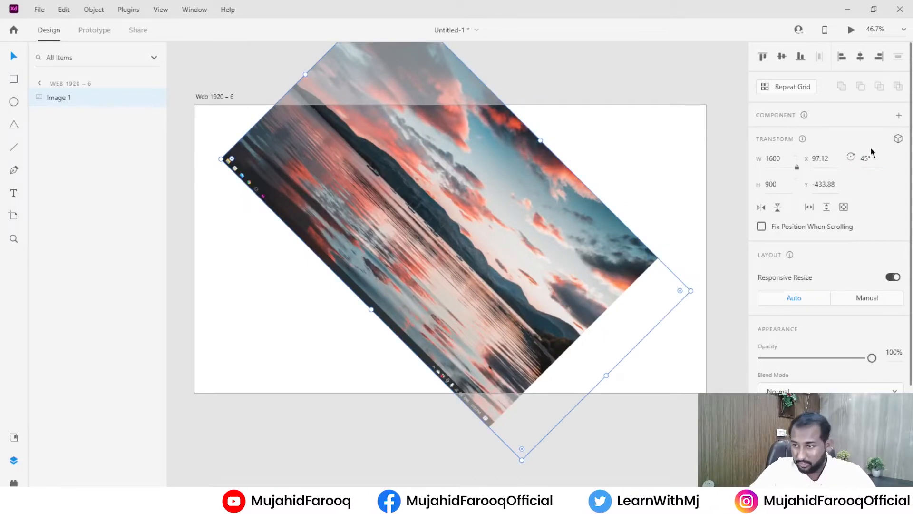
key("ctrl+z")
Move the image slightly rightward along the artboard's top edge to about X 188
left_click(818, 158)
mouse_move(589, 184)
left_mouse_down()
mouse_move(615, 195)
mouse_move(556, 197)
mouse_move(592, 227)
mouse_move(598, 187)
left_mouse_up()
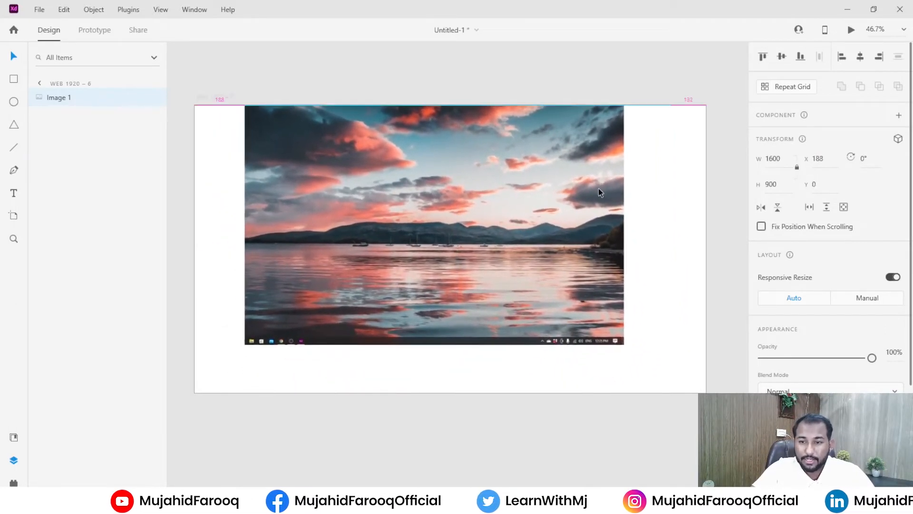
left_click(548, 374)
Extend the Web 1920 – 6 artboard downward to a height of about 1631 px
left_click(476, 392)
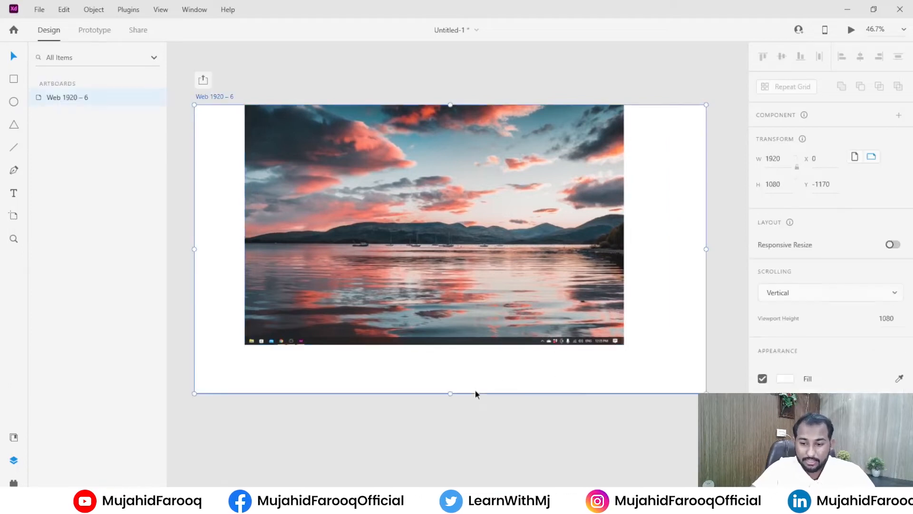
left_click_drag(450, 394, 454, 428)
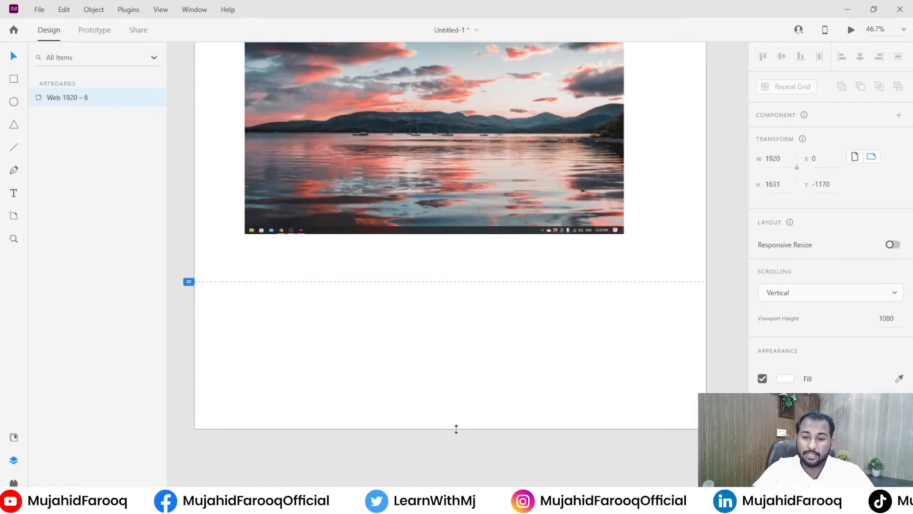
left_click(412, 247)
Set the image's width to 2048 px with its proportions locked
left_click(418, 233)
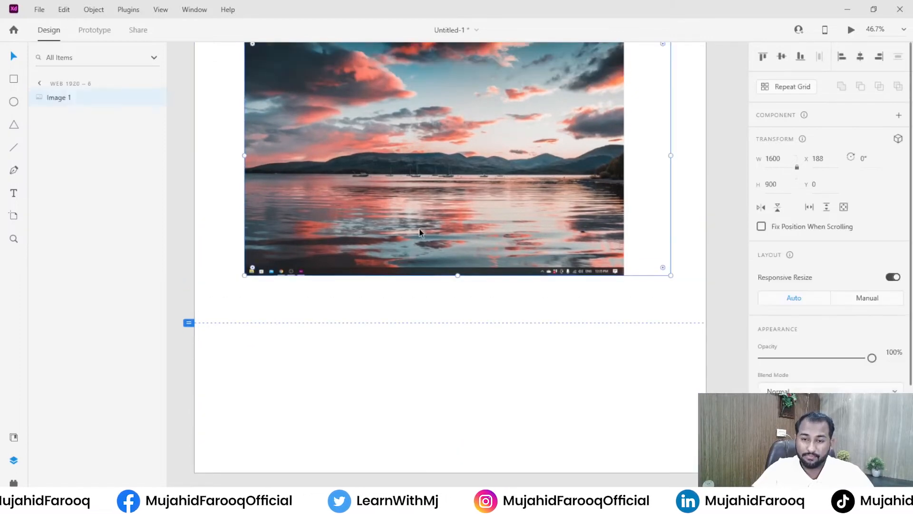
scroll(418, 233, "up", 1)
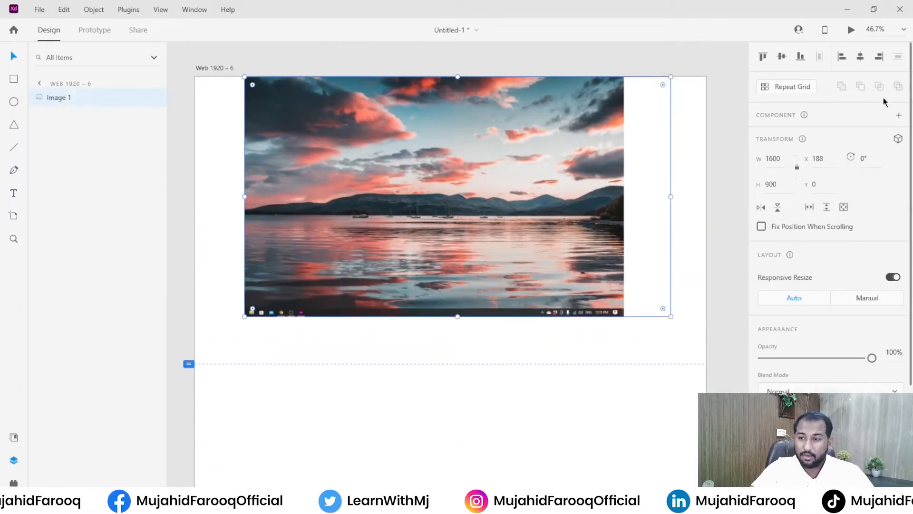
left_click(778, 155)
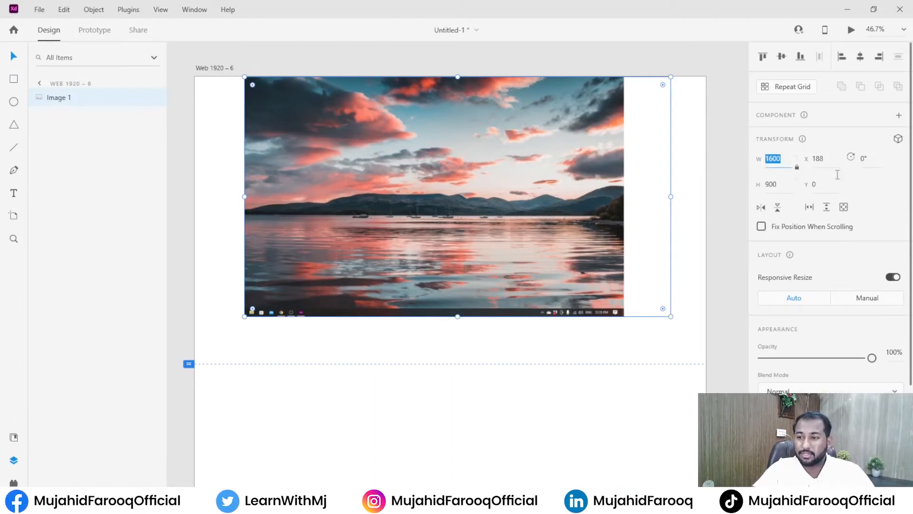
type("2")
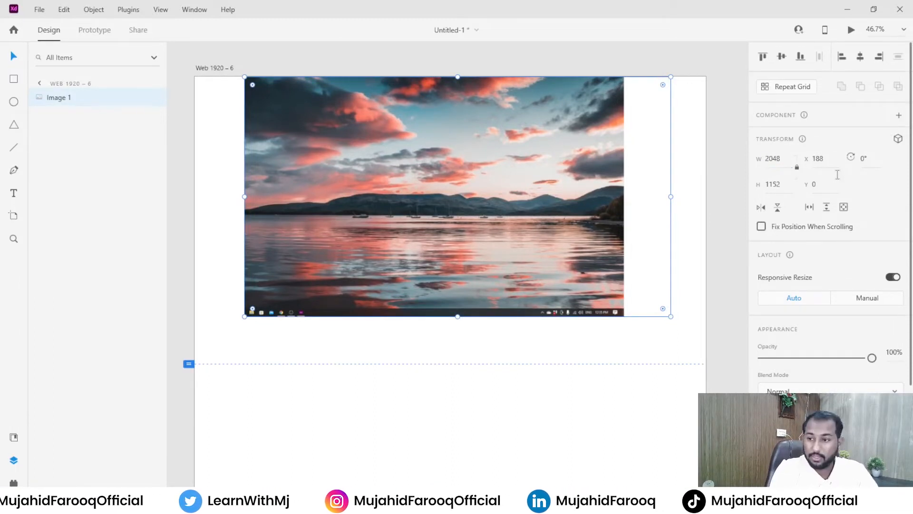
type("048")
key("Return")
Enlarge the image to about 2559 × 1440 px and shift its picture sideways to cover the artboard's full width
left_click_drag(675, 233, 608, 233)
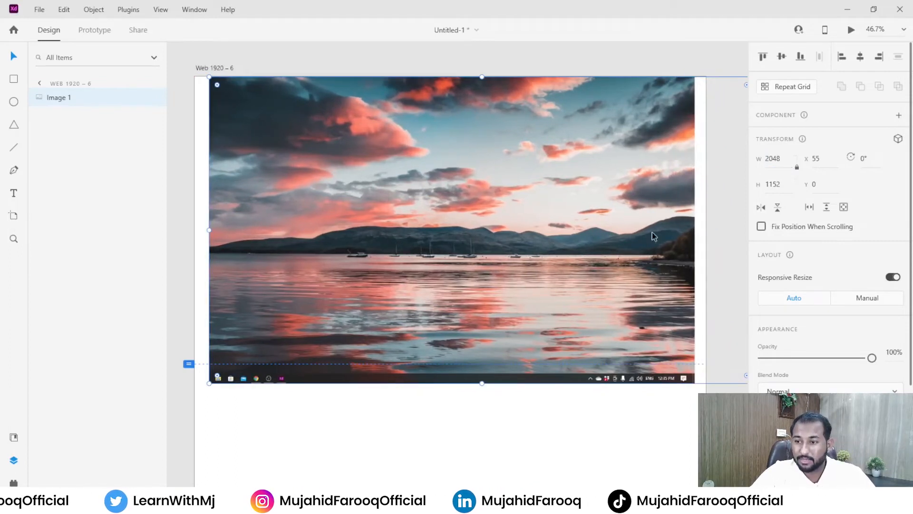
left_click_drag(210, 230, 154, 228)
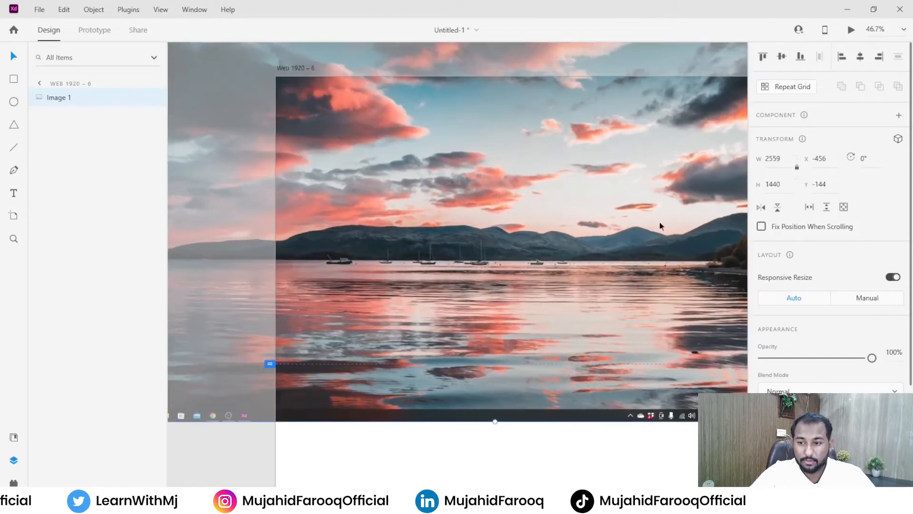
scroll(649, 218, "down", 5)
left_click(612, 336)
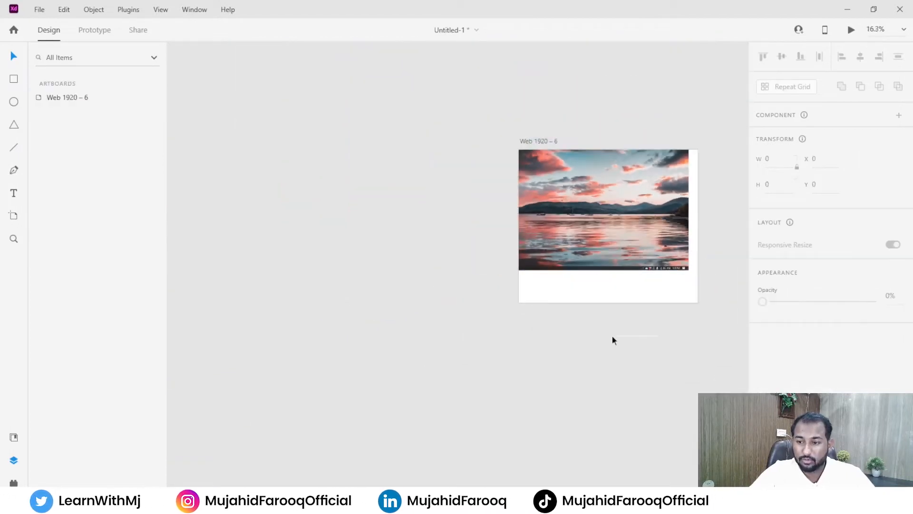
left_click(678, 175)
left_click_drag(678, 175, 696, 178)
left_click(481, 186)
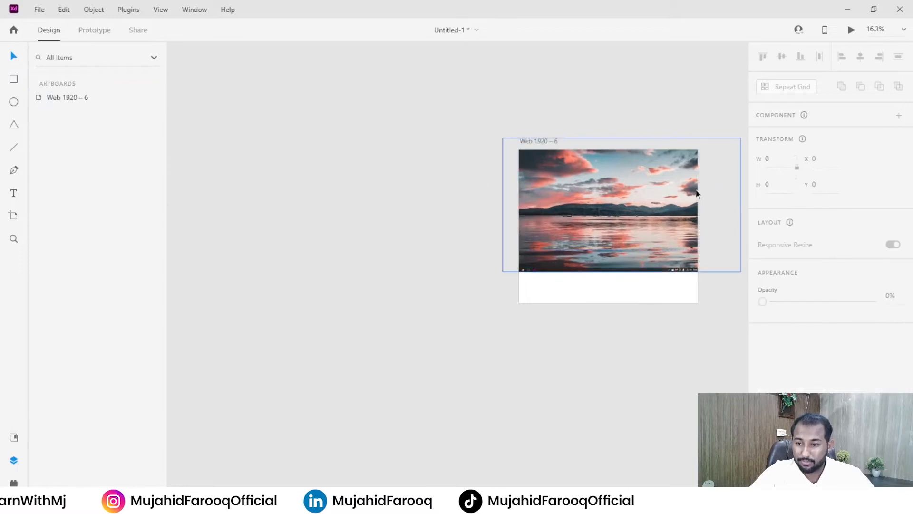
Draw a rectangle across the artboard's top edge, 1920 px wide and about 236 px tall
scroll(719, 183, "up", 5)
scroll(547, 186, "down", 2)
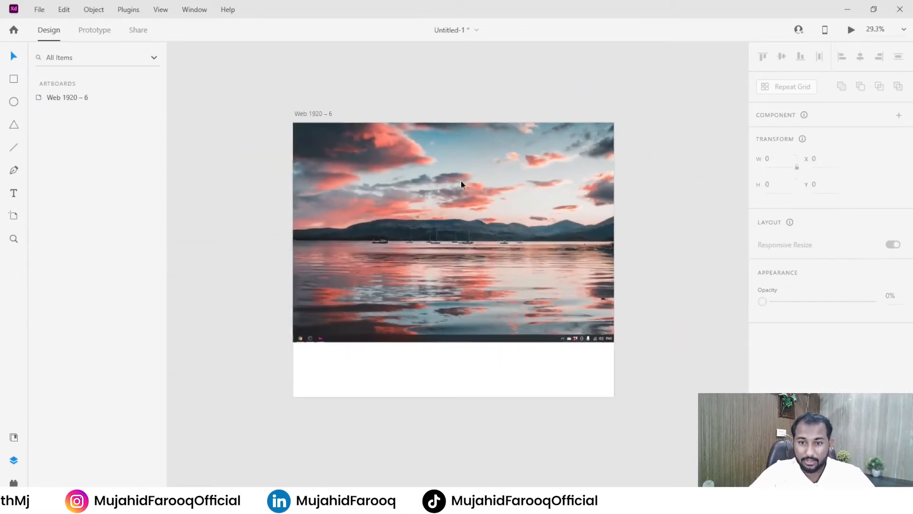
scroll(487, 181, "down", 1)
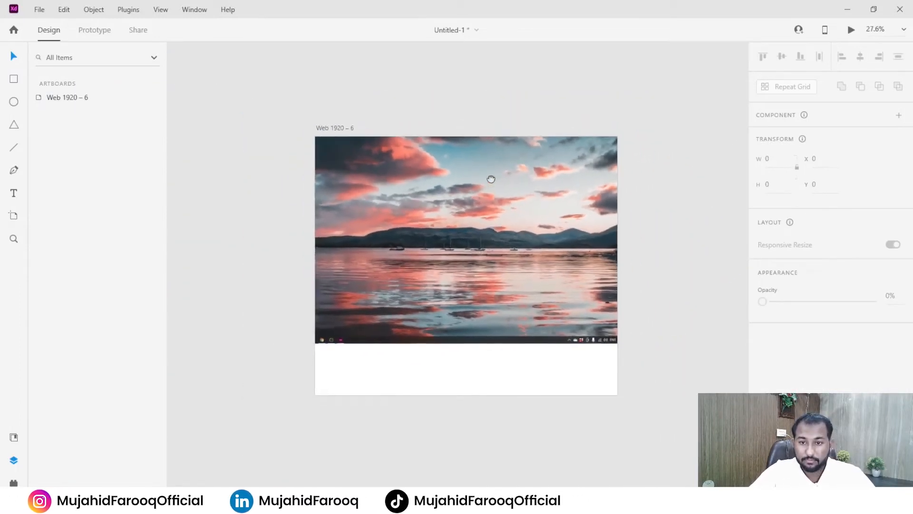
left_click(595, 161)
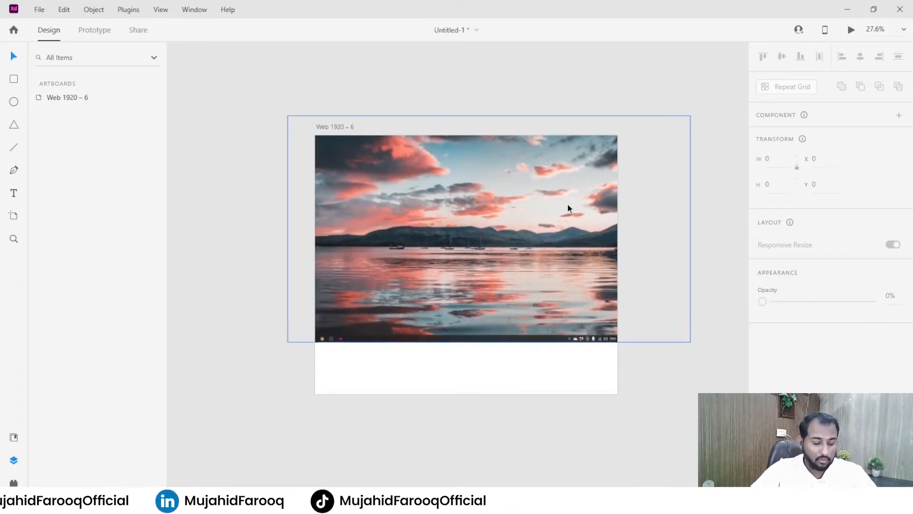
scroll(460, 199, "up", 2)
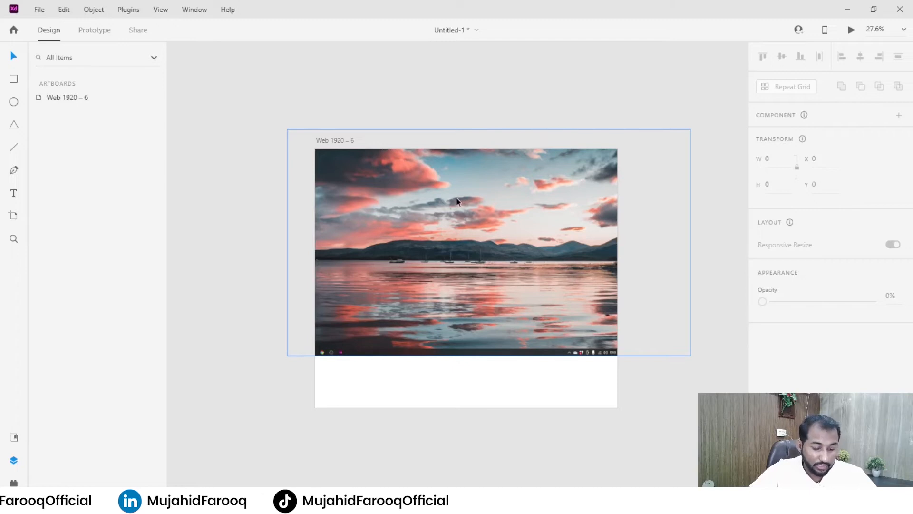
left_click(572, 171)
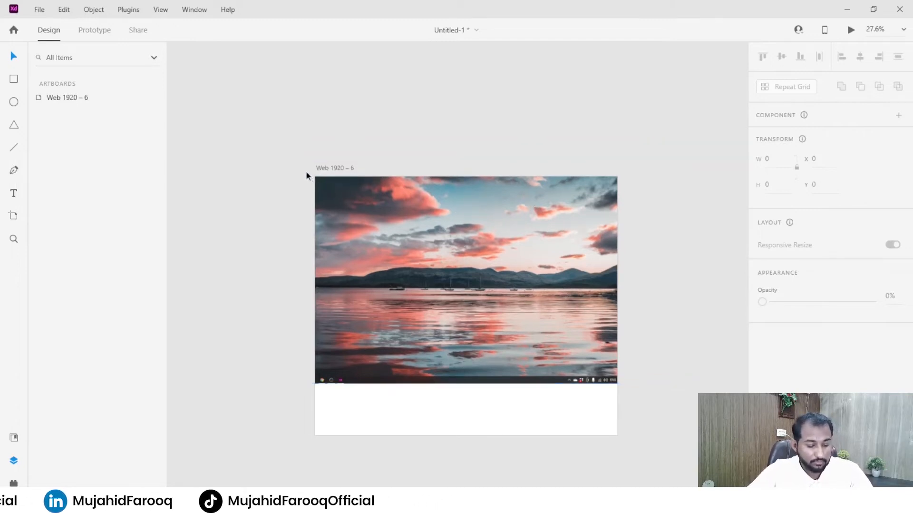
key("r")
left_click_drag(315, 177, 617, 213)
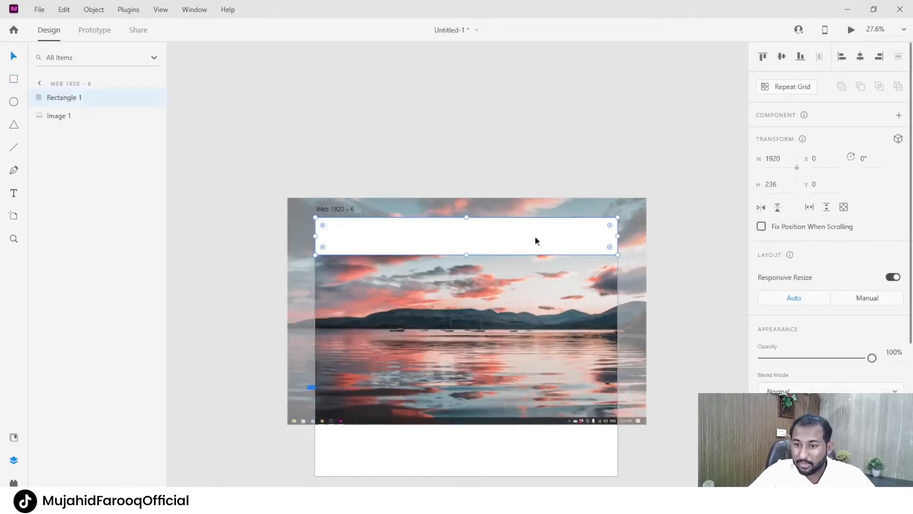
Enable Fix Position When Scrolling for the rectangle at the top of the artboard
scroll(830, 238, "down", 5)
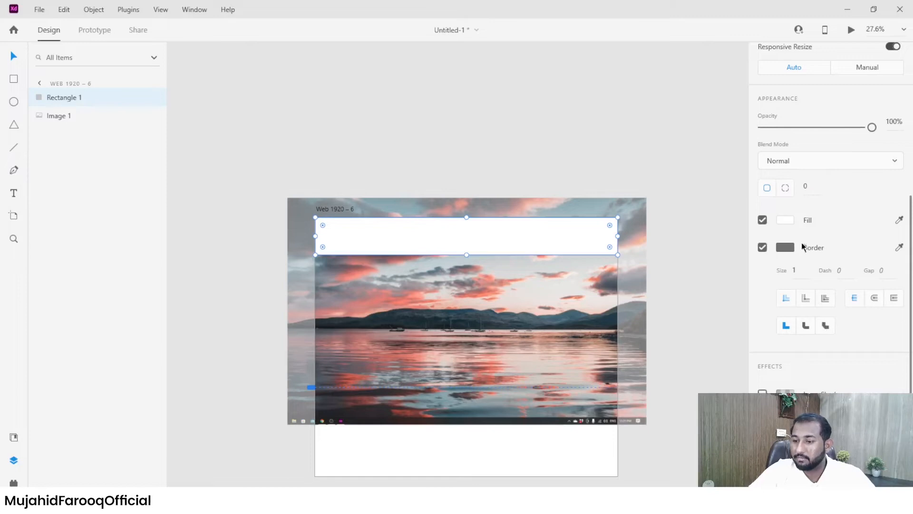
scroll(803, 252, "up", 5)
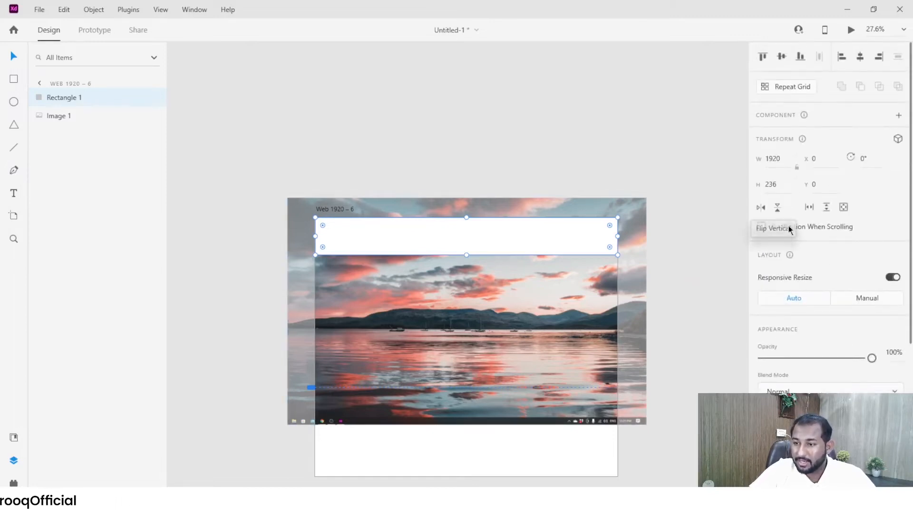
scroll(792, 247, "down", 5)
scroll(803, 160, "up", 5)
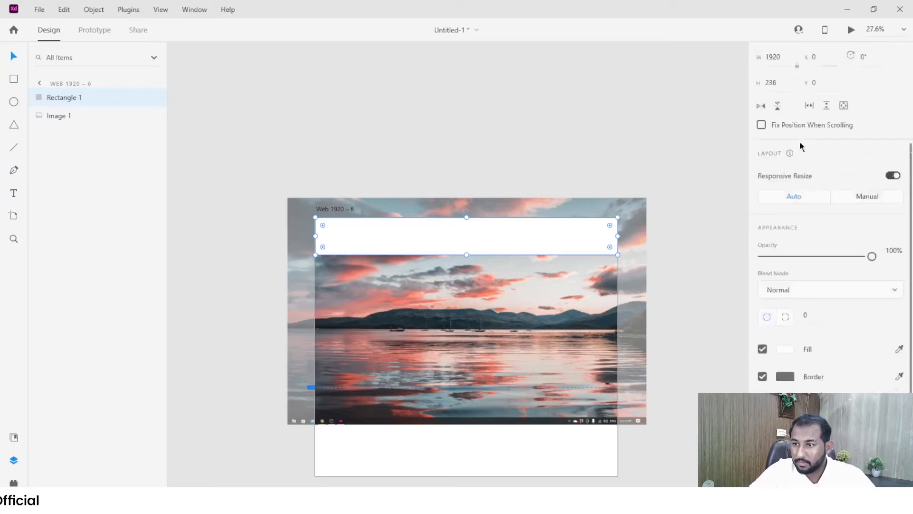
left_click(761, 227)
left_click(762, 227)
left_click(841, 228)
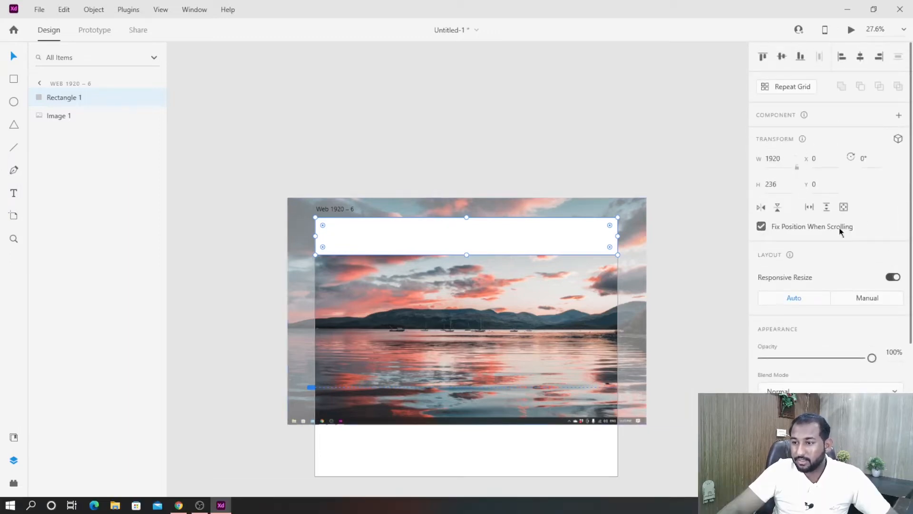
scroll(442, 313, "down", 1)
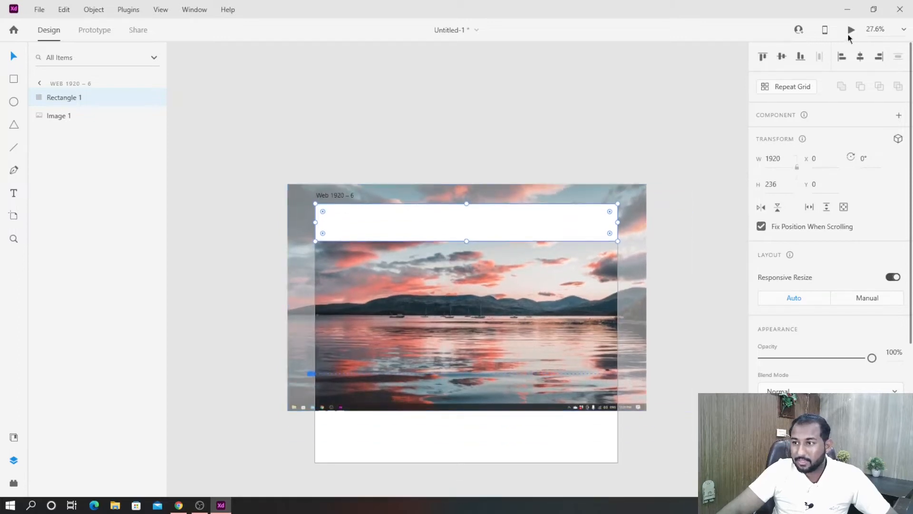
Preview the artboard, scroll it to check the fixed rectangle's behaviour, and close the preview
left_click(851, 30)
scroll(557, 170, "down", 4)
scroll(687, 181, "up", 4)
left_click_drag(387, 28, 356, 31)
scroll(339, 316, "down", 4)
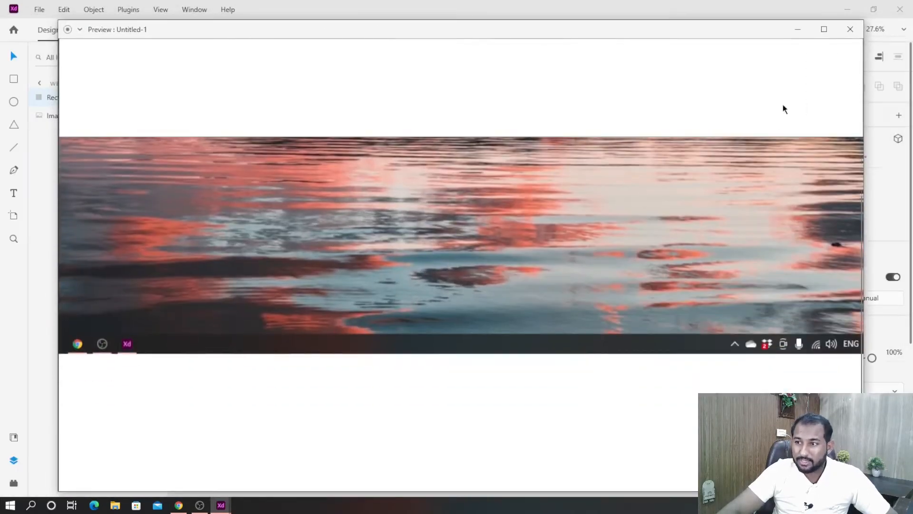
left_click(850, 29)
Add the text "Logo" on the header rectangle and place it at about X 112, Y 56
scroll(550, 218, "up", 2)
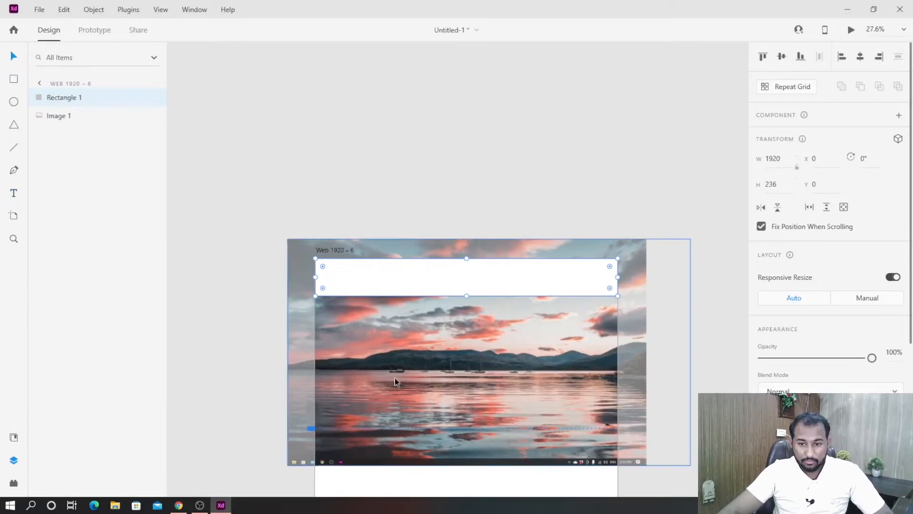
left_click(216, 295)
key("t")
left_click(349, 281)
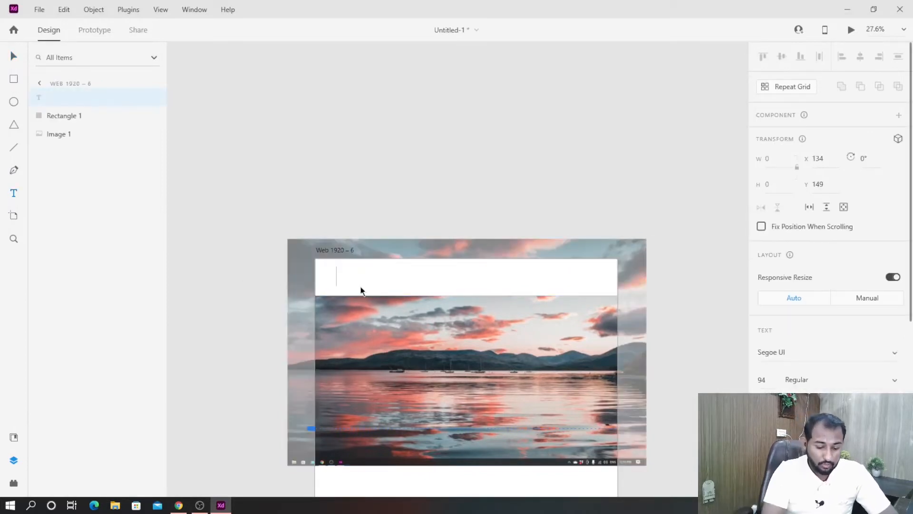
type("Loo")
type("o")
key("Escape")
key("v")
left_click_drag(358, 279, 354, 280)
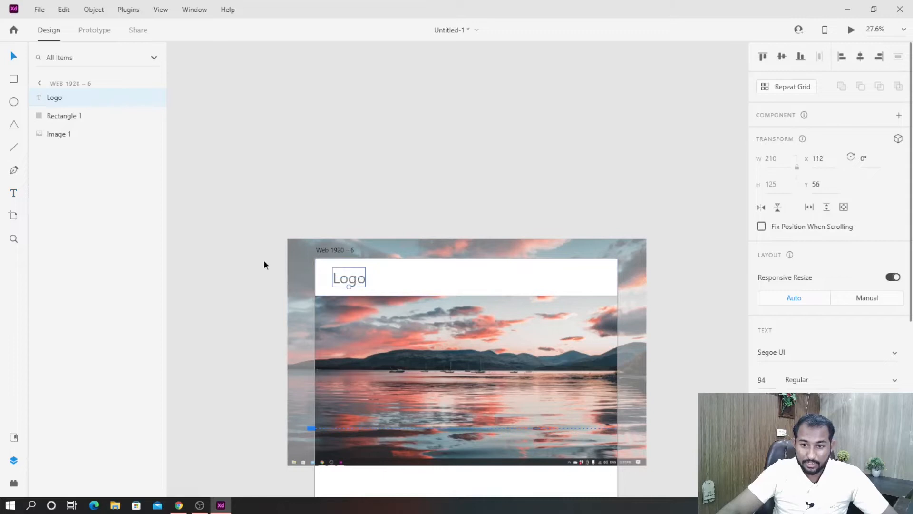
left_click(264, 265)
scroll(337, 240, "down", 2)
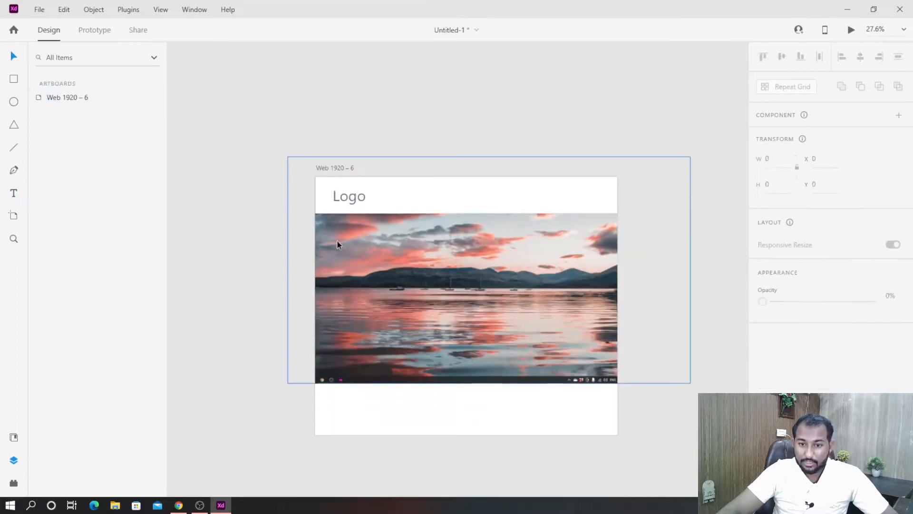
Show the column layout grid on the Web 1920 – 6 artboard
left_click(369, 412)
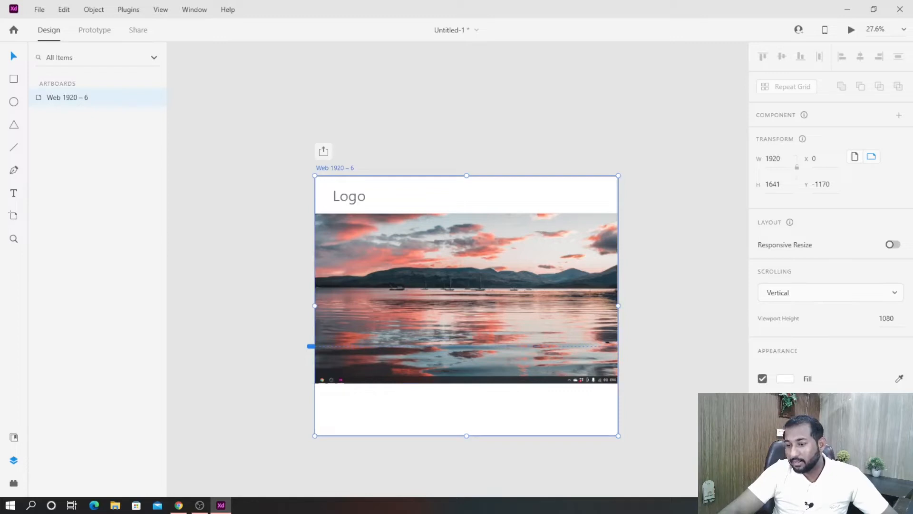
key("ctrl+shift+apostrophe")
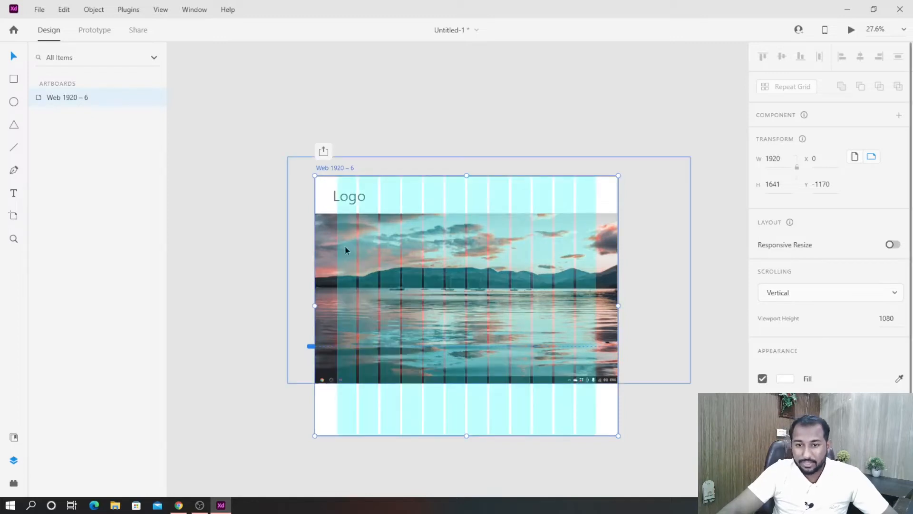
scroll(389, 264, "up", 1)
scroll(418, 205, "down", 2)
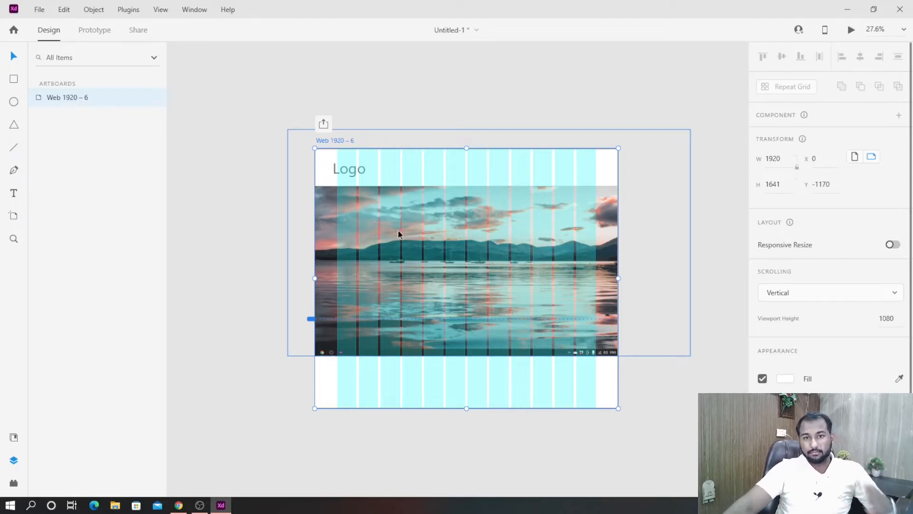
Move the Logo text to X 140, aligning it with the start of the first grid column
left_click(561, 101)
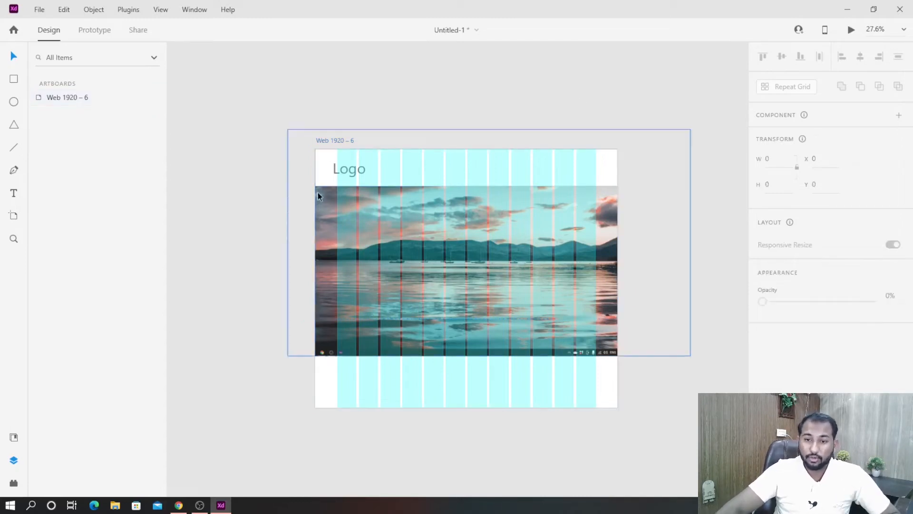
left_click_drag(344, 169, 347, 168)
scroll(615, 205, "up", 2)
left_click(654, 201)
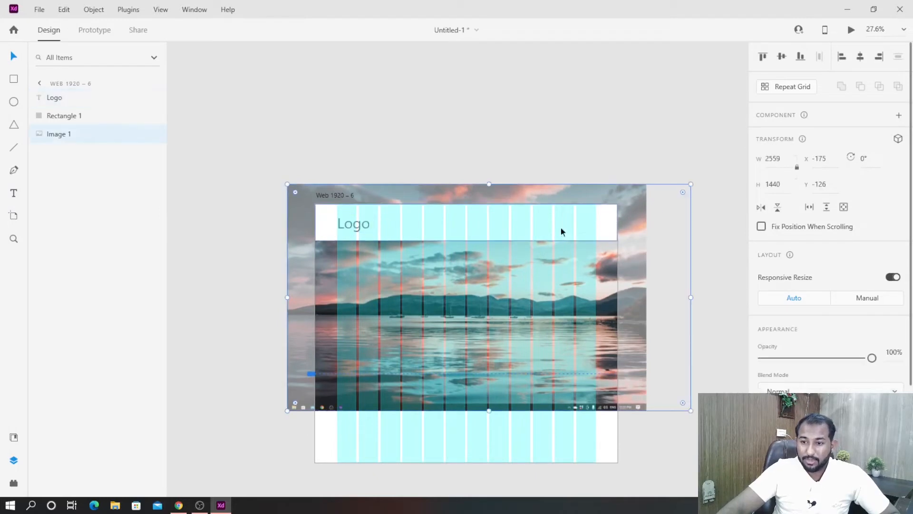
left_click(611, 153)
scroll(611, 152, "down", 1)
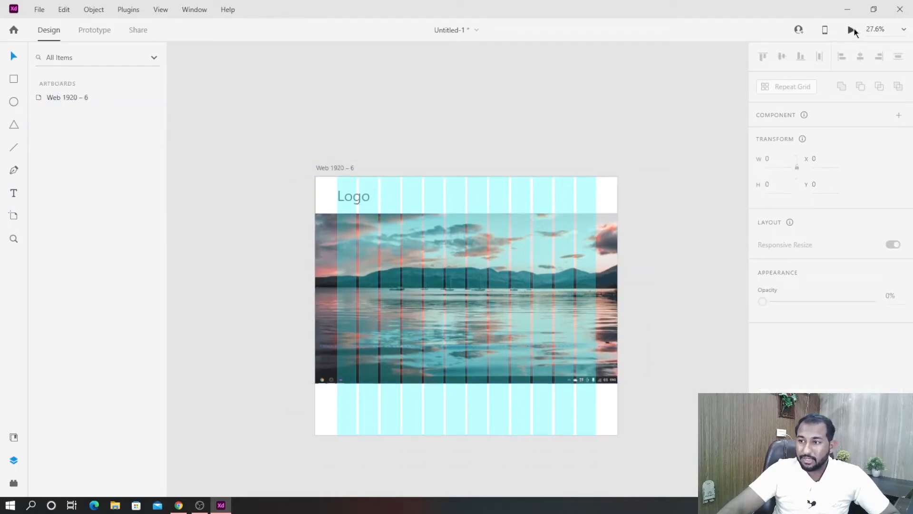
Preview the artboard, scroll it to compare the Logo text with the fixed header, and close the preview
left_click(853, 30)
scroll(545, 156, "down", 5)
left_click_drag(617, 24, 581, 17)
scroll(590, 205, "up", 5)
scroll(594, 195, "down", 5)
scroll(597, 186, "up", 5)
left_click(843, 16)
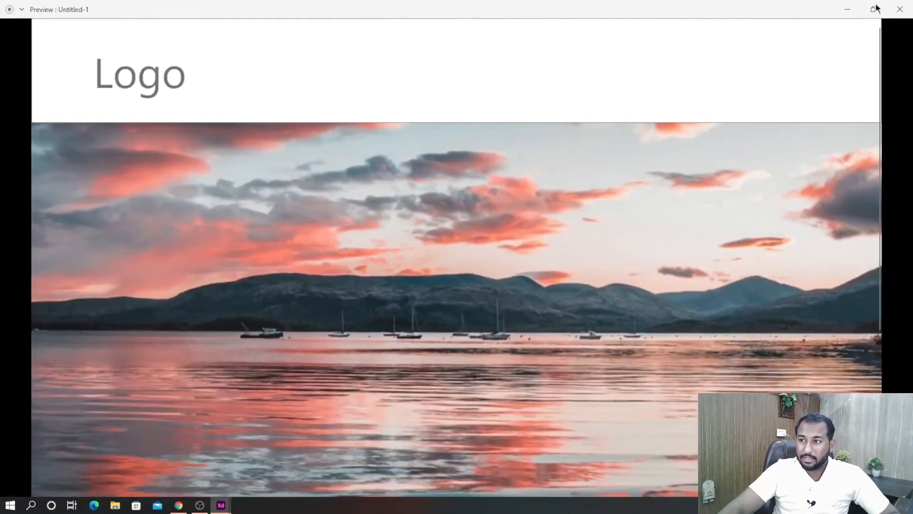
left_click(899, 8)
Lock the Logo text layer and unlock it again
scroll(379, 194, "up", 1)
scroll(379, 223, "down", 1)
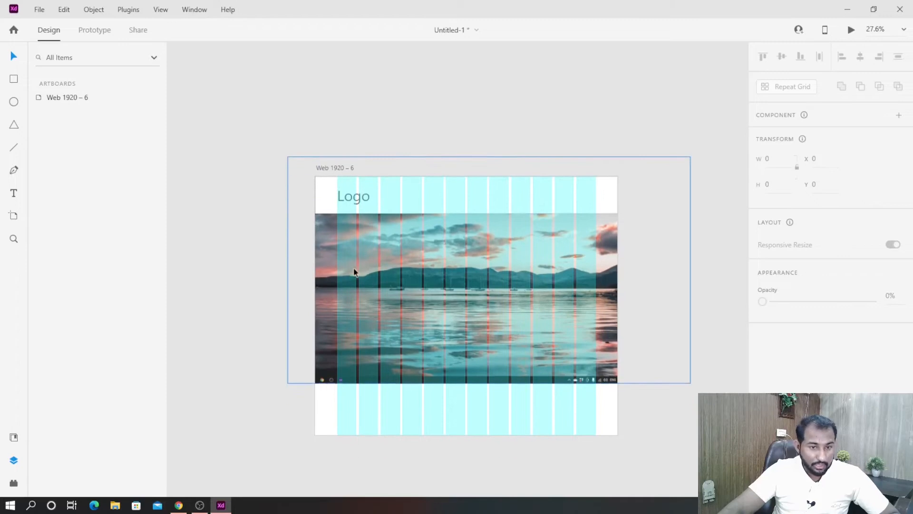
scroll(380, 255, "up", 5, "ctrl")
left_click(304, 96)
scroll(344, 96, "down", 1)
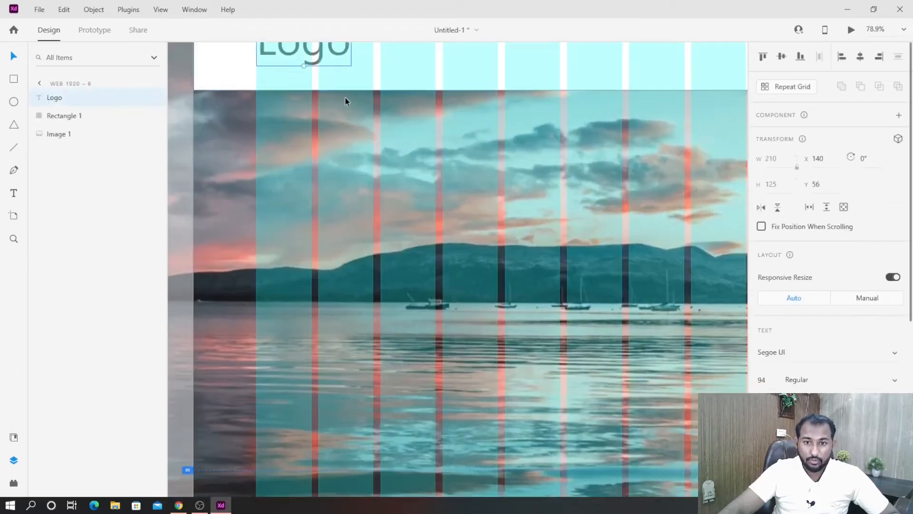
scroll(346, 98, "up", 3)
left_click(378, 170)
left_click(294, 167)
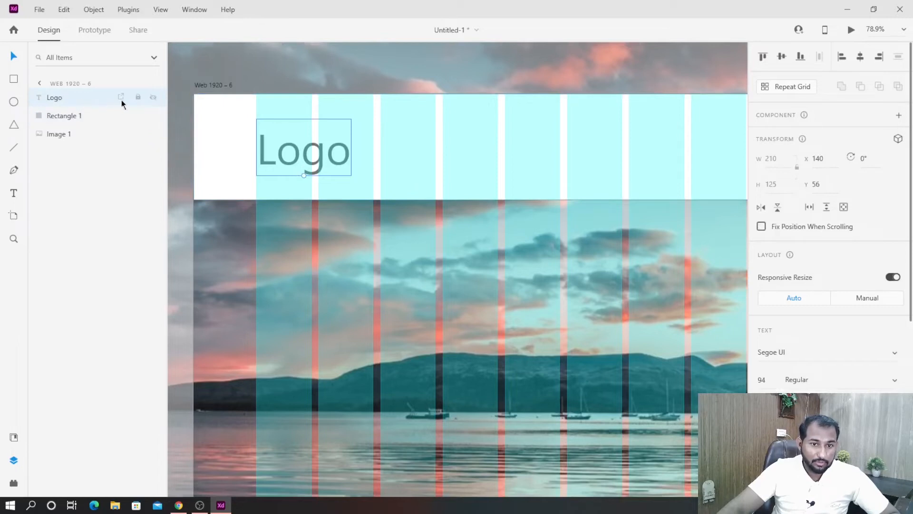
left_click(138, 97)
left_click(137, 97)
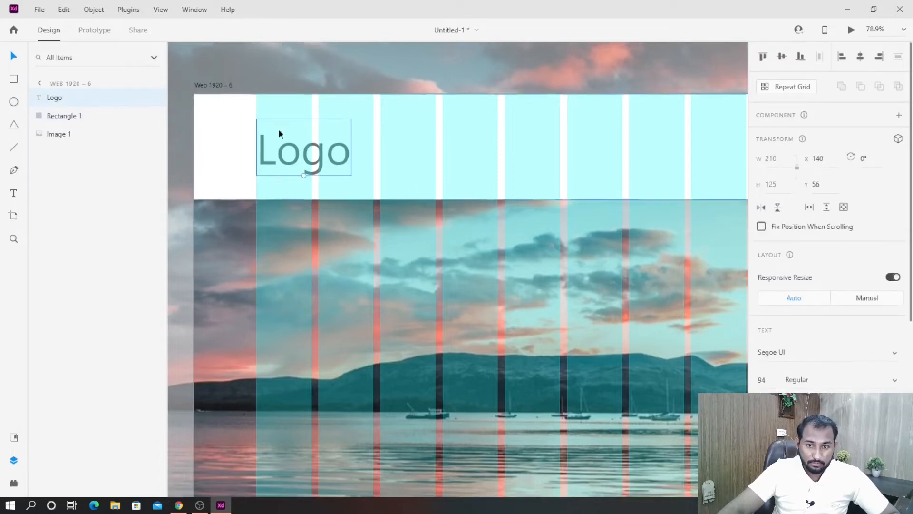
Move the Logo text to about X 122, Y 56 and enable Fix Position When Scrolling for it
left_click(505, 171)
left_click(312, 152)
left_click_drag(312, 152, 318, 155)
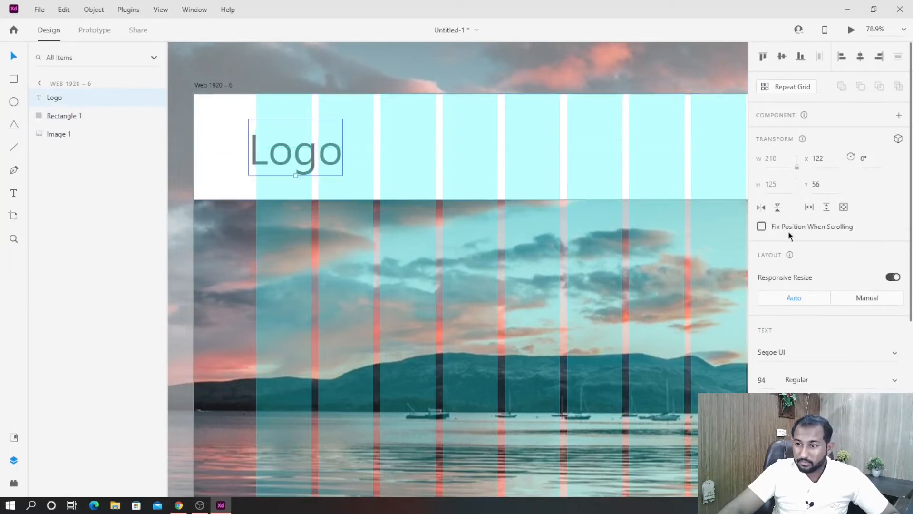
scroll(749, 215, "down", 4)
scroll(818, 71, "up", 4)
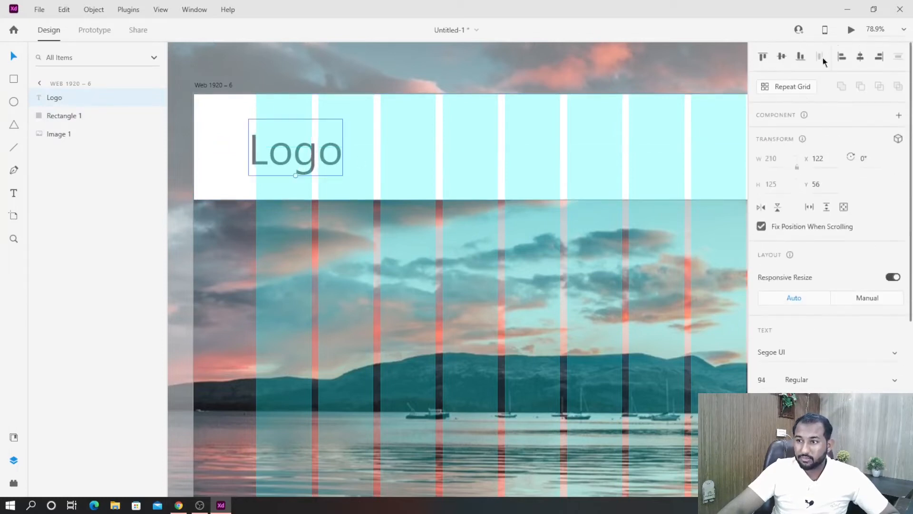
Preview the artboard with the fixed Logo text and header, then close the preview
left_click(850, 30)
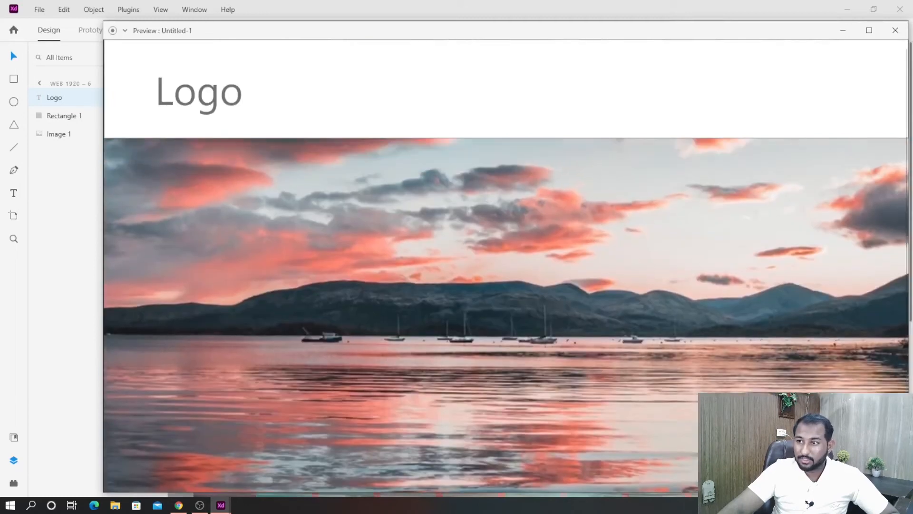
left_click(895, 30)
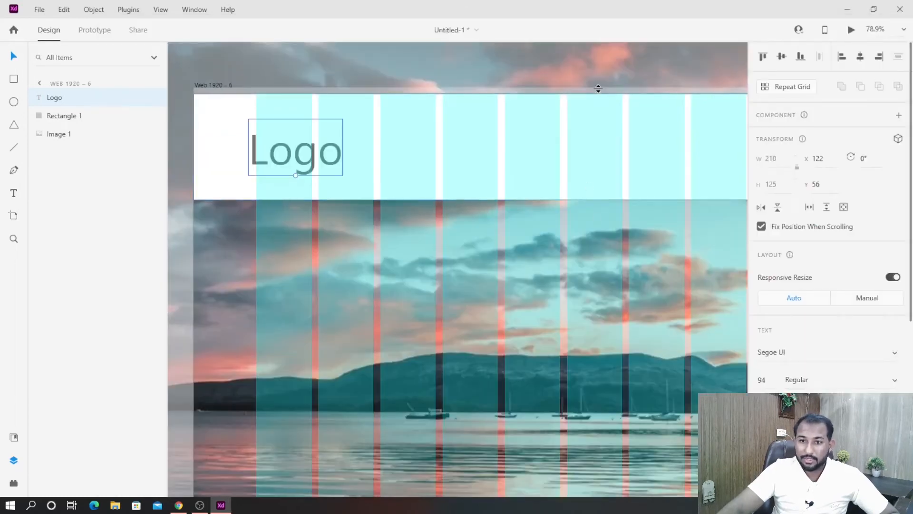
scroll(595, 71, "down", 1)
scroll(587, 75, "up", 2)
scroll(587, 74, "down", 5)
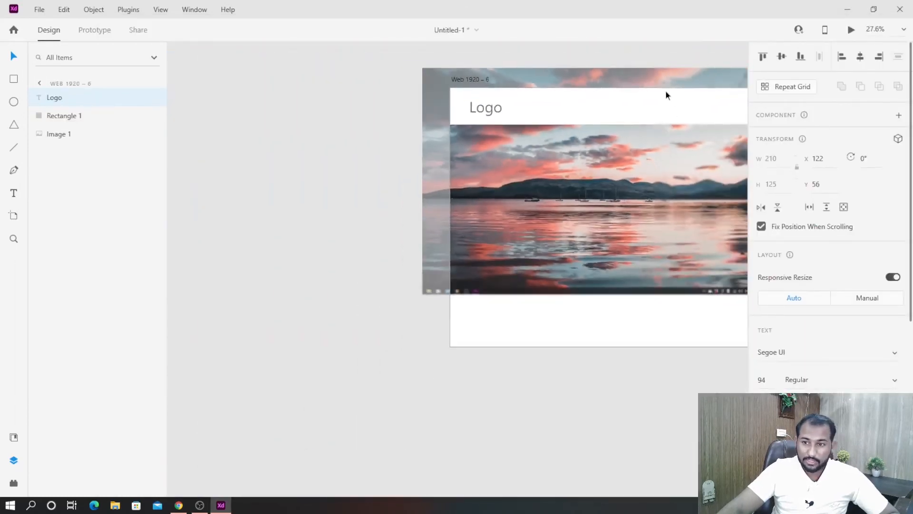
Turn the header rectangle and the Logo text together into one component
left_click_drag(628, 385, 493, 432)
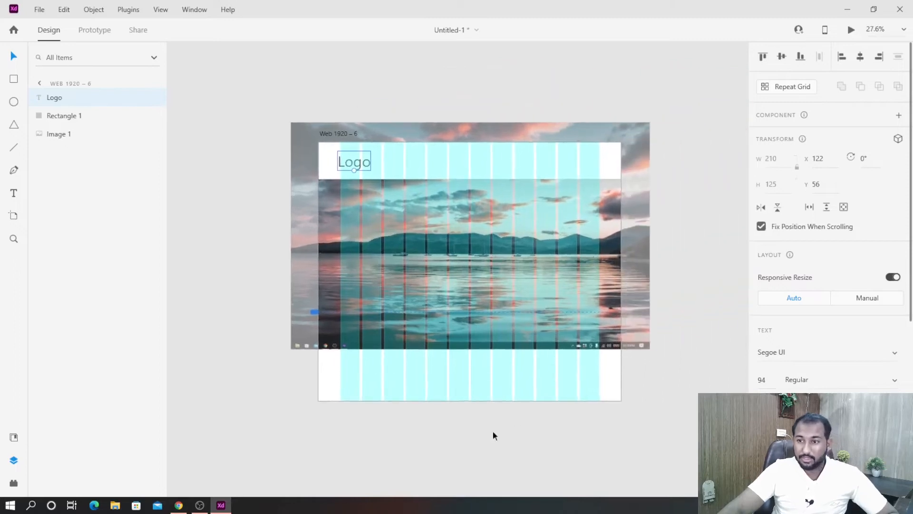
left_click(494, 432)
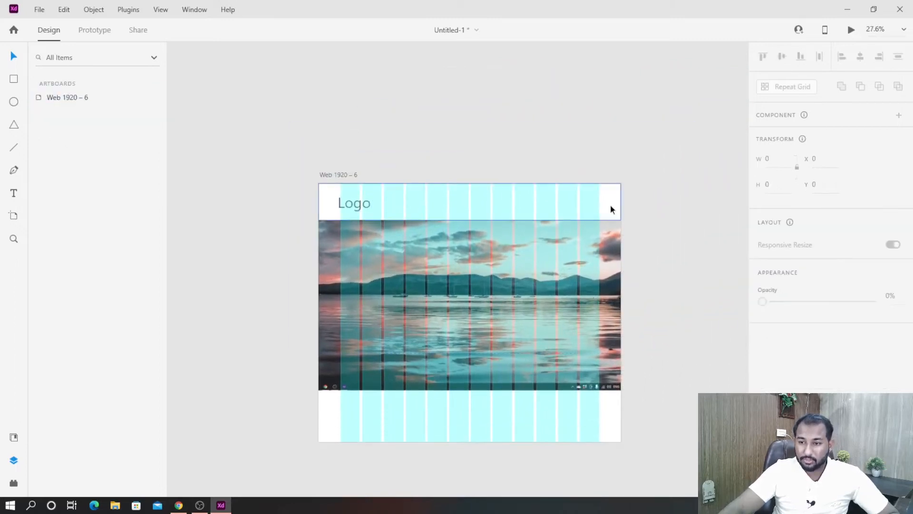
left_click(422, 206)
left_click(361, 203)
left_click(430, 202)
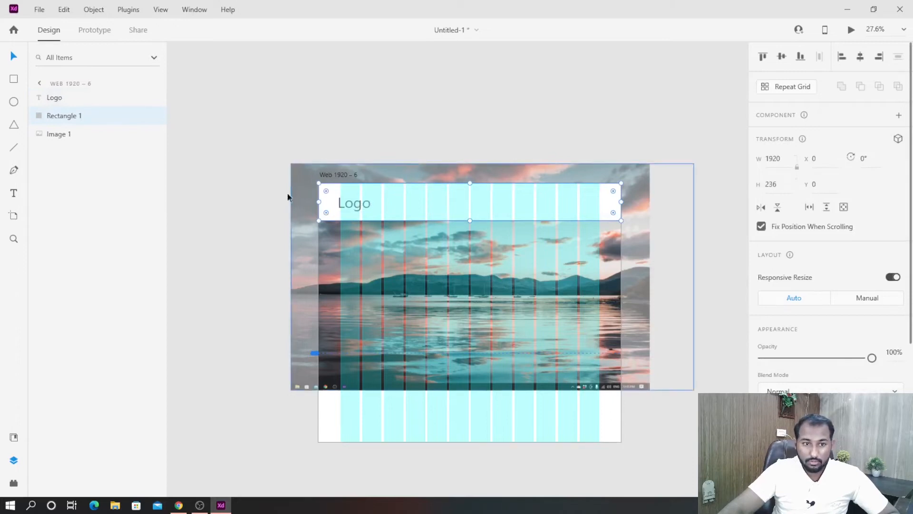
left_click(87, 102, "shift")
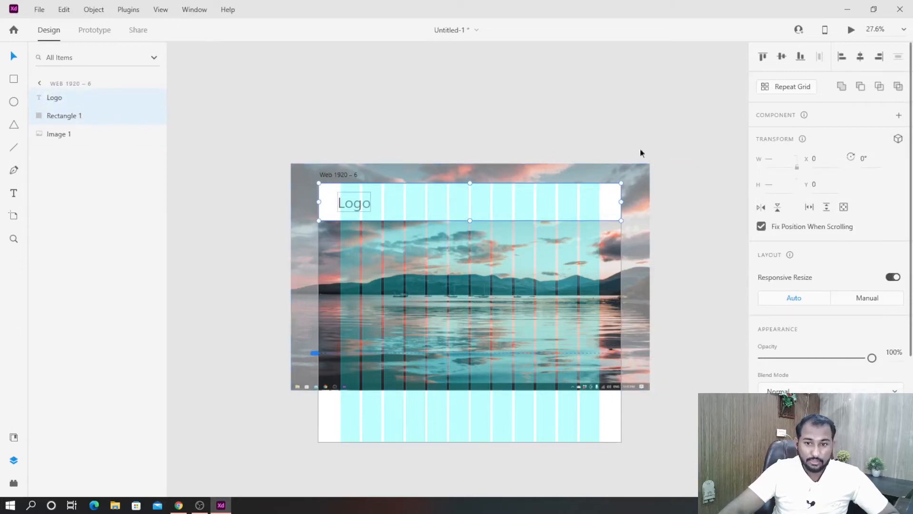
left_click(899, 116)
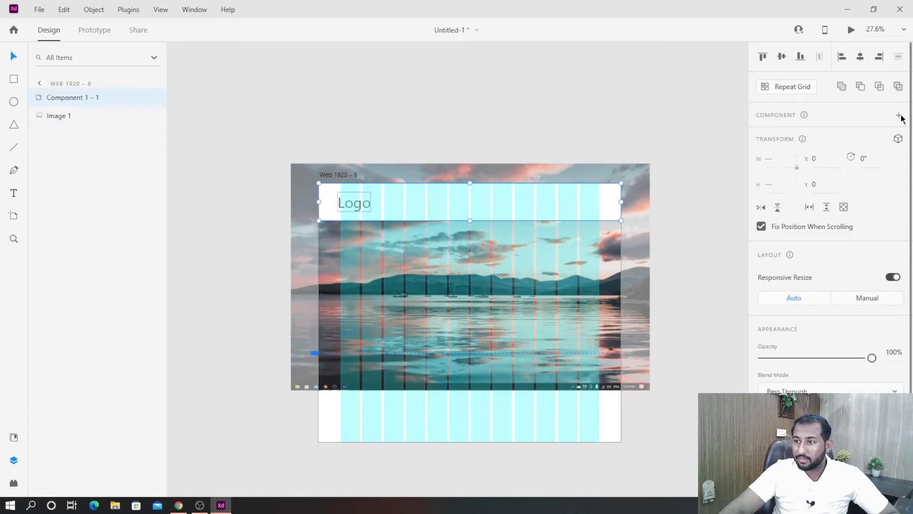
left_click(381, 147)
left_click(554, 210)
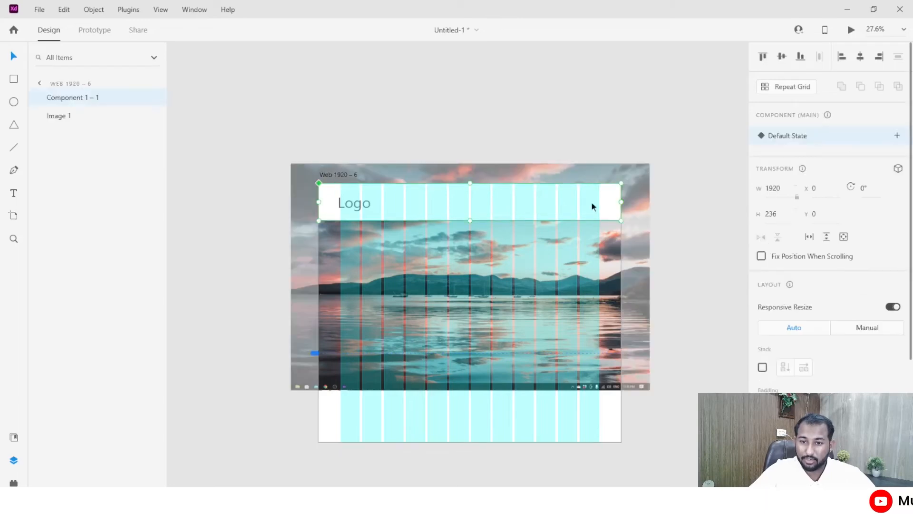
Duplicate the header component and place the copy on the pasteboard beside the artboard, at about X 2274, Y -1134
key("ctrl+d")
left_click_drag(587, 185, 641, 195)
left_click(485, 267)
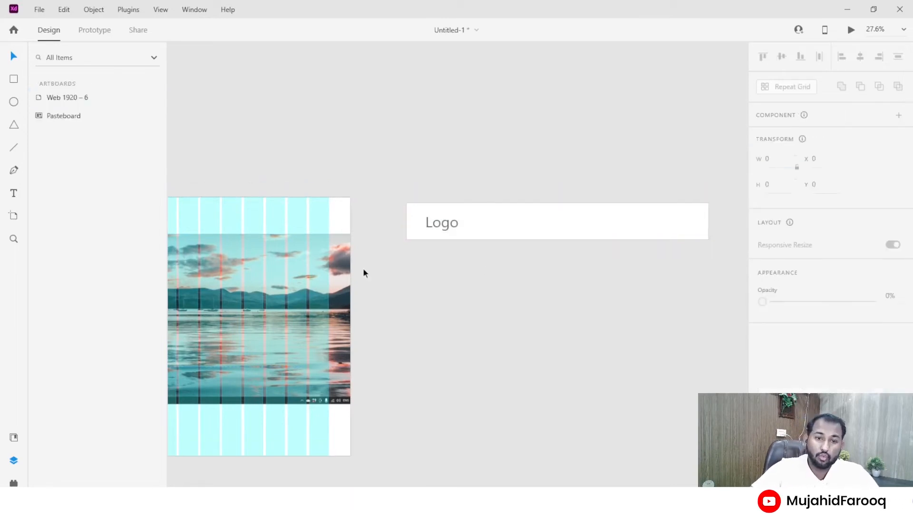
Move the header component's pasteboard copy to about X 2279, Y -1142
scroll(357, 271, "down", 2)
left_click(328, 167)
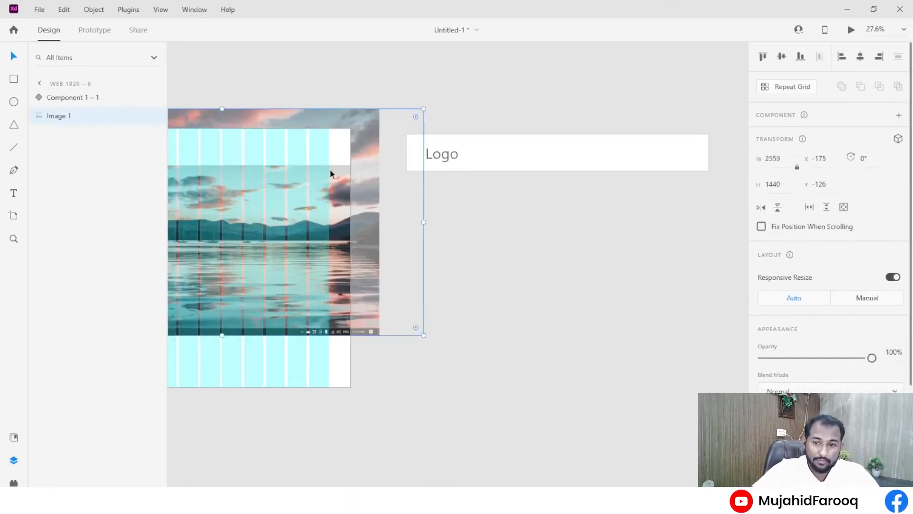
left_click(444, 155)
scroll(896, 315, "down", 2)
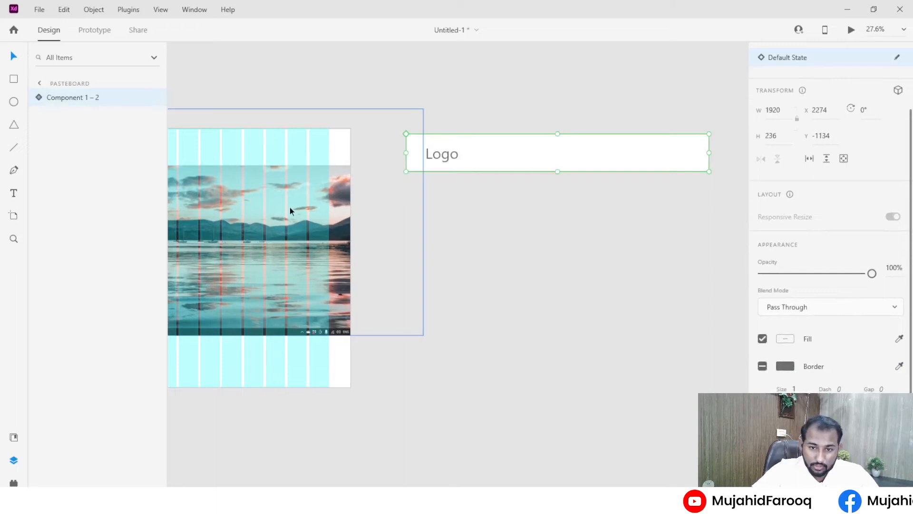
left_click(764, 366)
key("Escape")
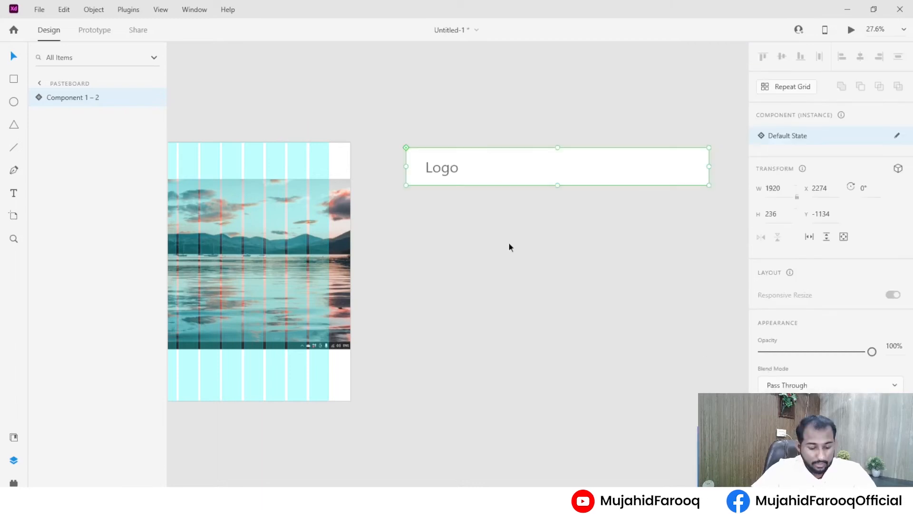
scroll(541, 237, "up", 1)
scroll(541, 237, "up", 5)
left_click_drag(547, 115, 549, 112)
scroll(548, 112, "up", 1)
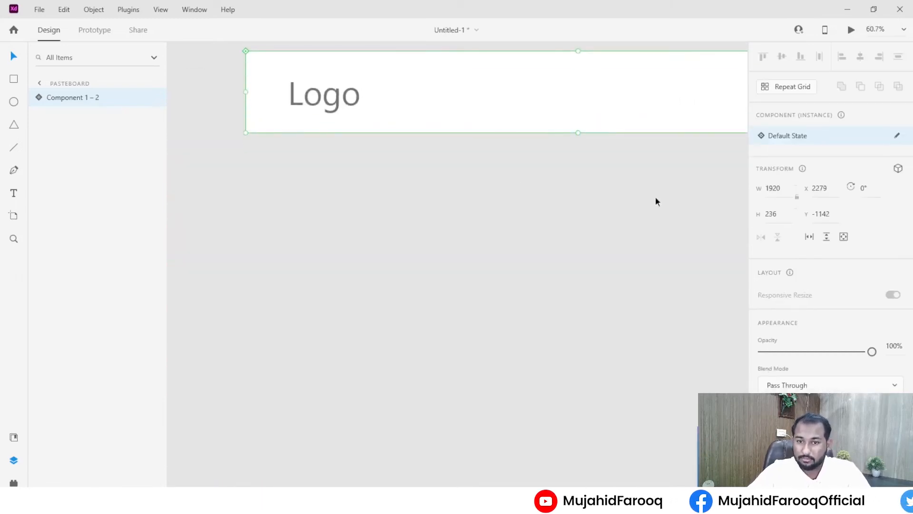
scroll(602, 188, "up", 2)
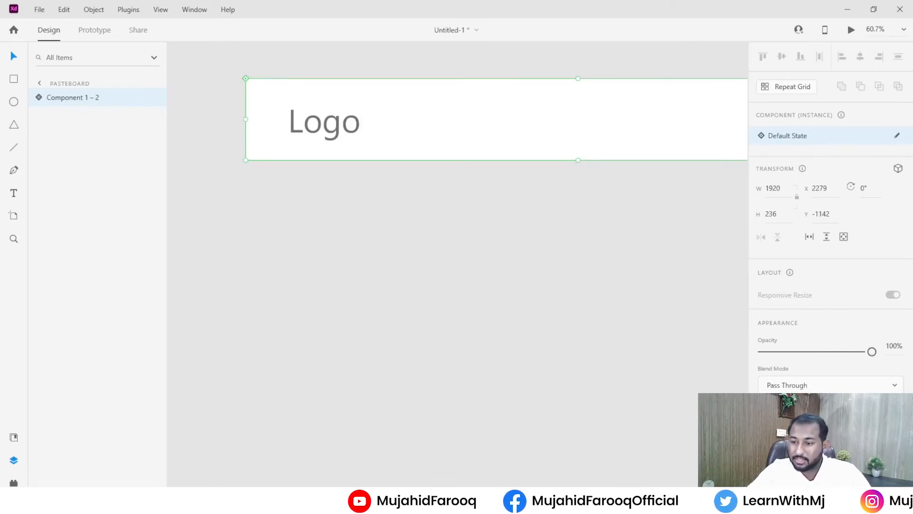
Try changing the fill colour of the header component's pasteboard copy
left_click(771, 417)
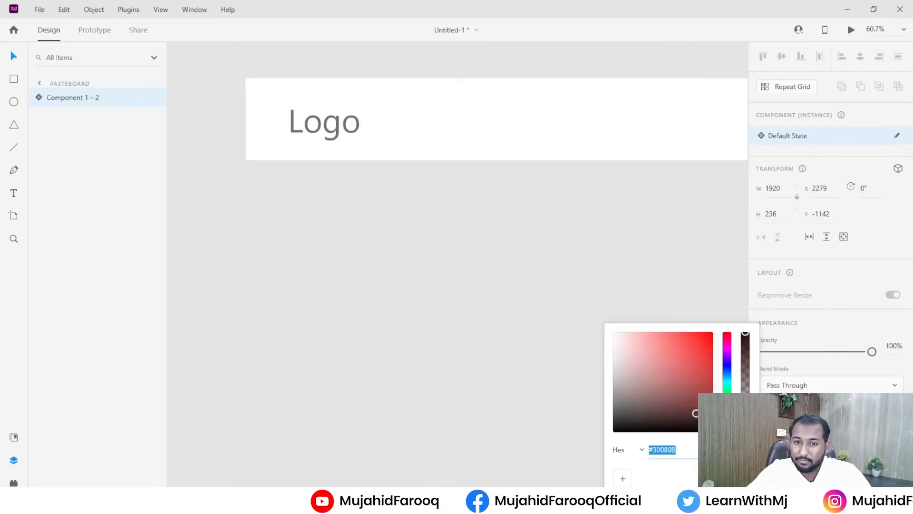
left_click(726, 336)
key("Escape")
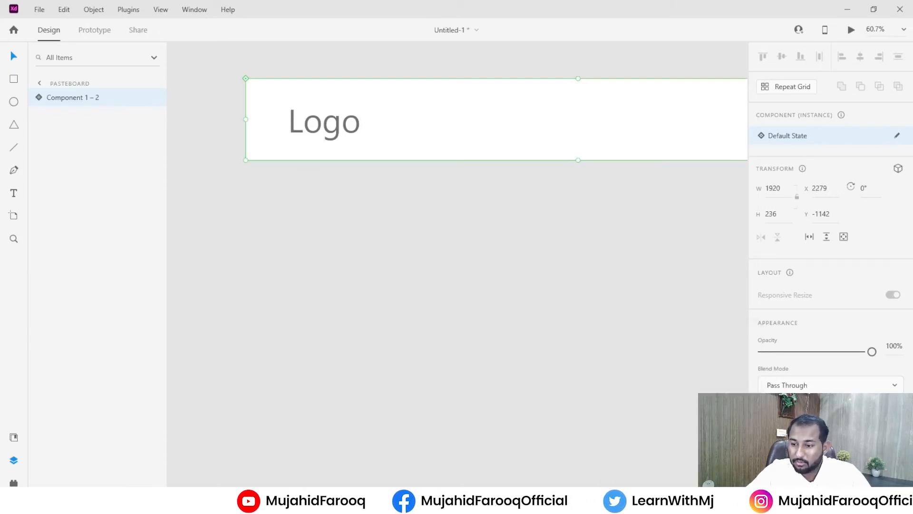
Apply a red border to the header component's pasteboard copy, including its Logo text
left_click(771, 417)
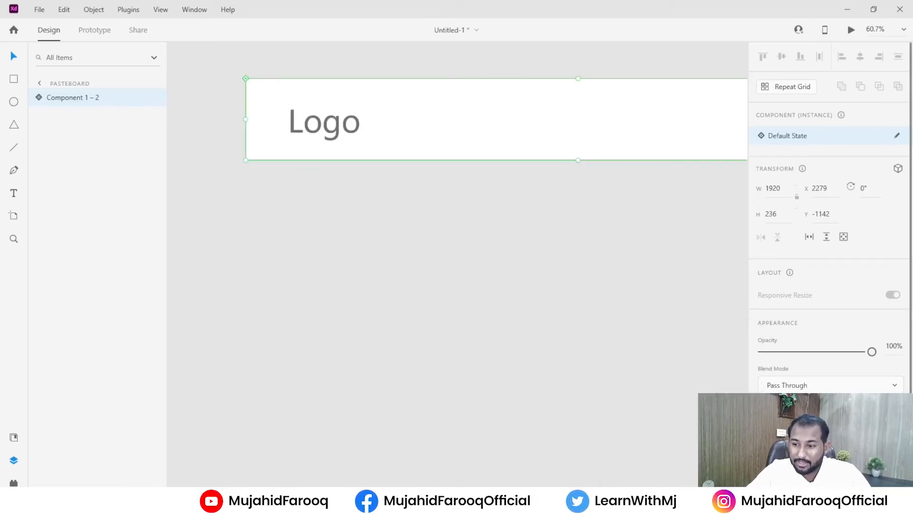
left_click(526, 279)
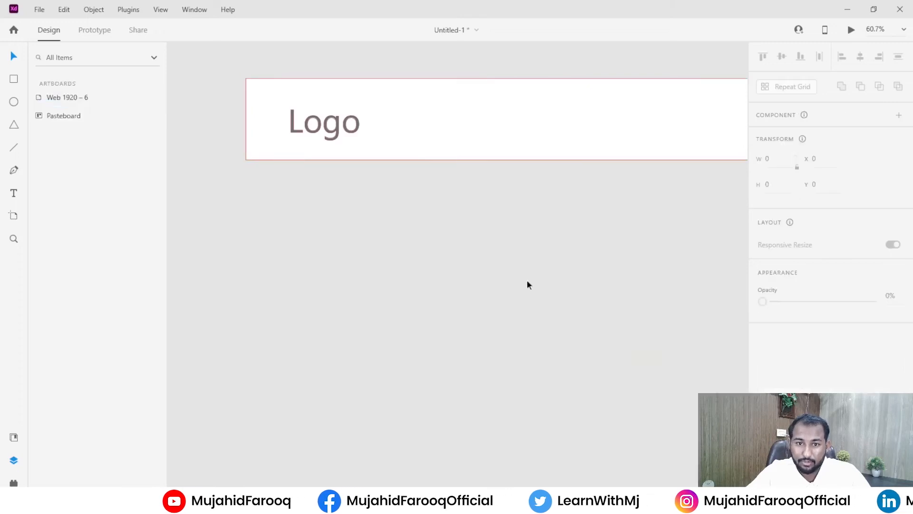
left_click(438, 154)
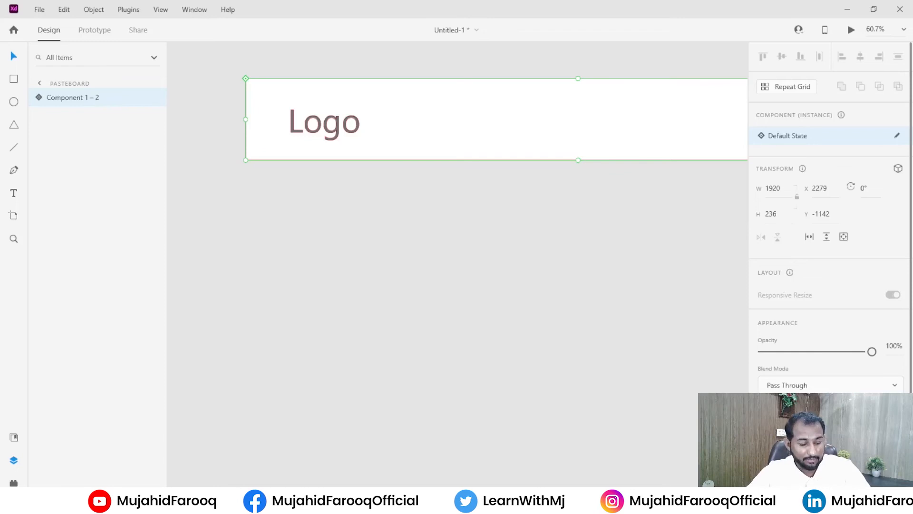
scroll(697, 300, "down", 2)
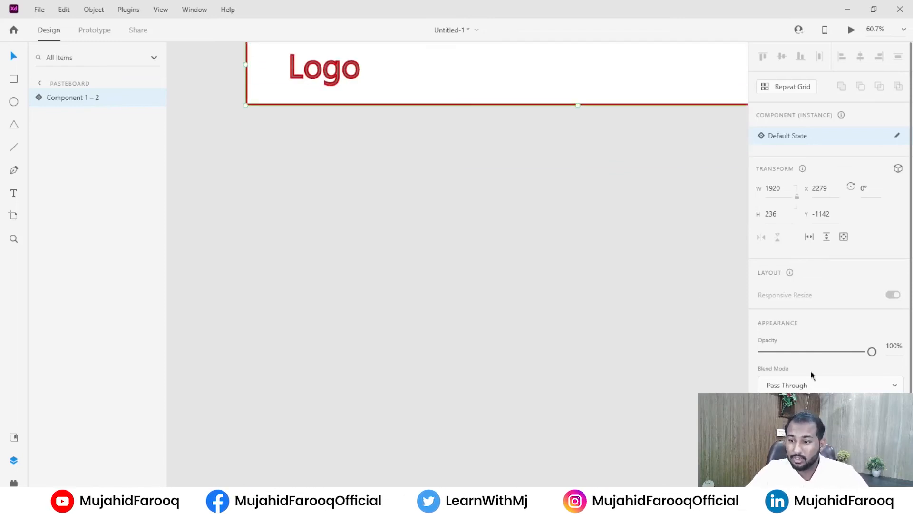
scroll(407, 84, "up", 2)
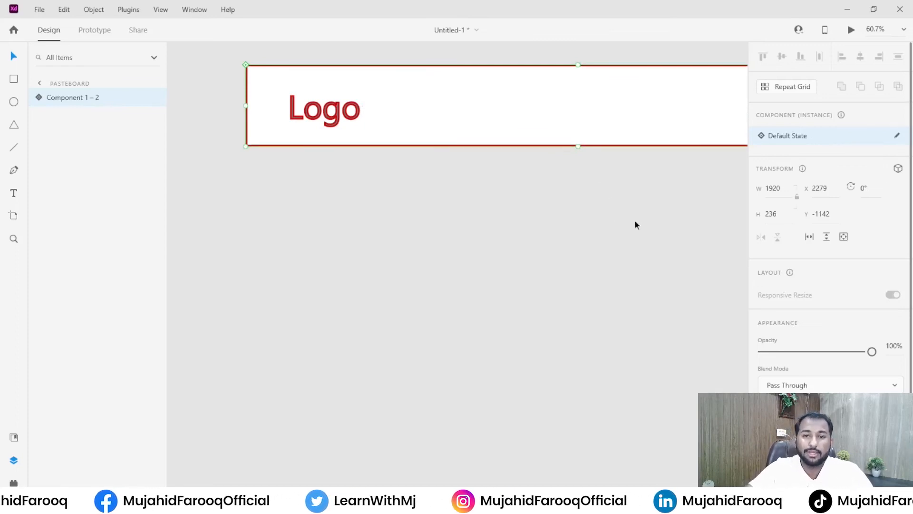
Look over the blend mode options available for the header component's pasteboard copy
left_click(801, 378)
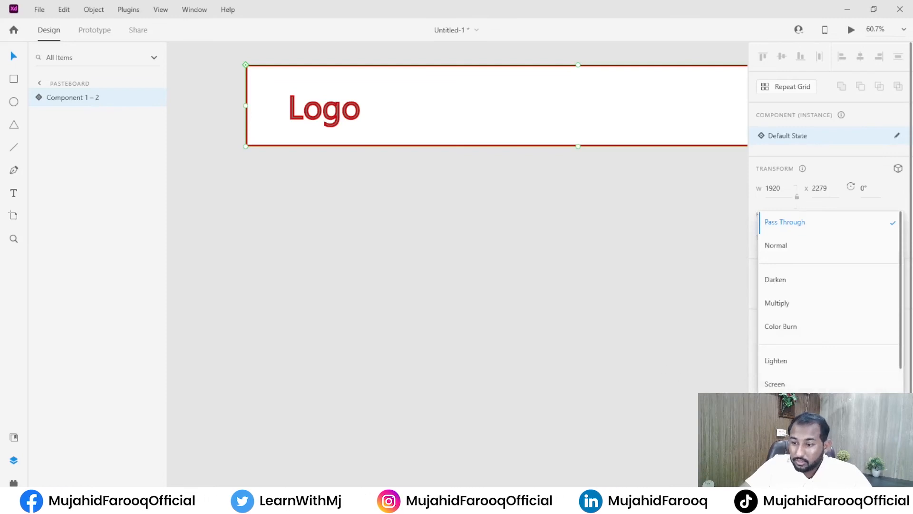
left_click(652, 310)
left_click(556, 126)
scroll(818, 404, "down", 2)
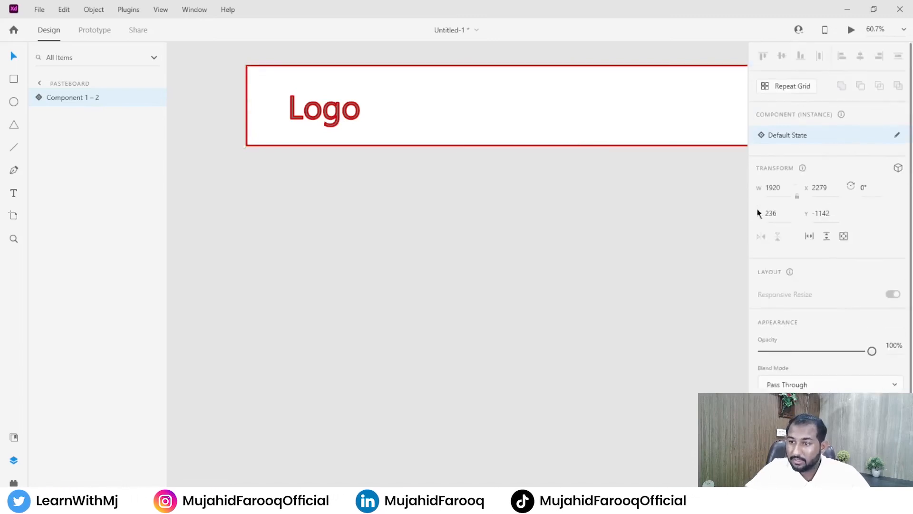
Change the font of the Logo text inside the header component's pasteboard copy to Tahoma
double_click(341, 116)
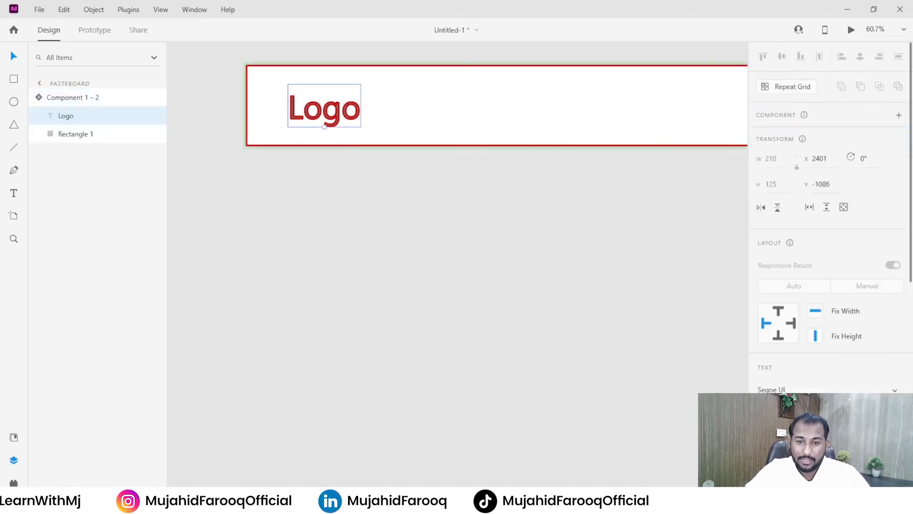
scroll(832, 285, "down", 5)
scroll(764, 257, "up", 2)
scroll(788, 376, "down", 2)
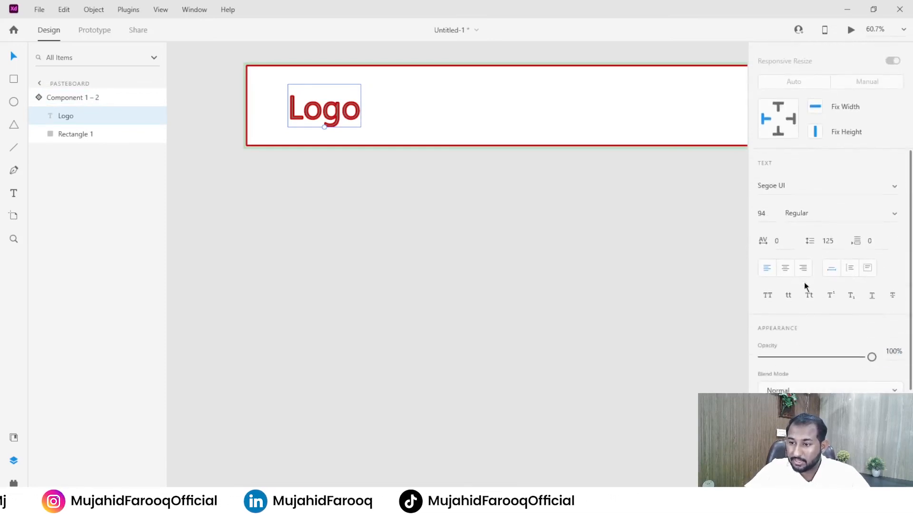
scroll(806, 290, "up", 2)
left_click(894, 255)
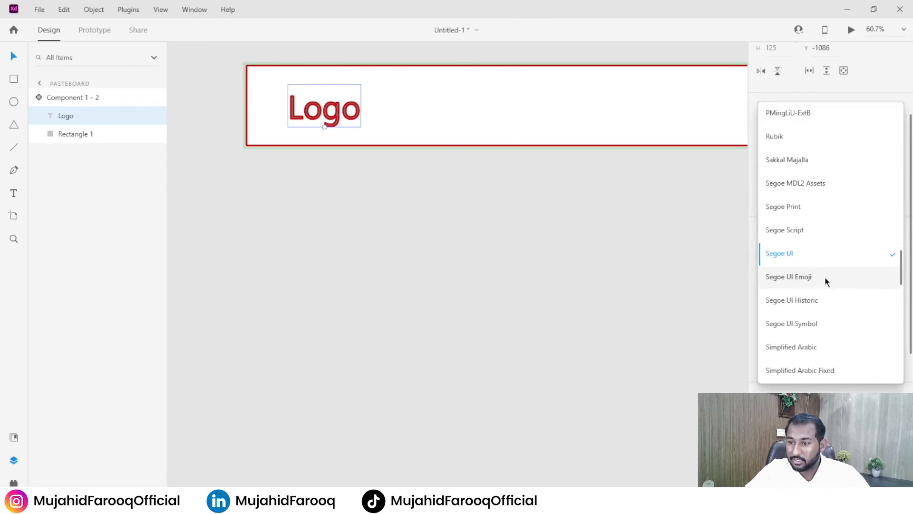
scroll(817, 349, "down", 5)
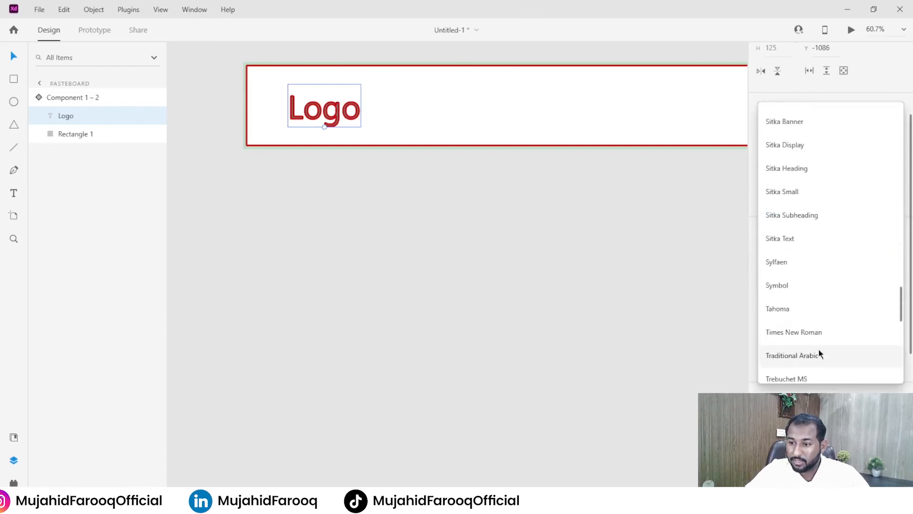
left_click(827, 307)
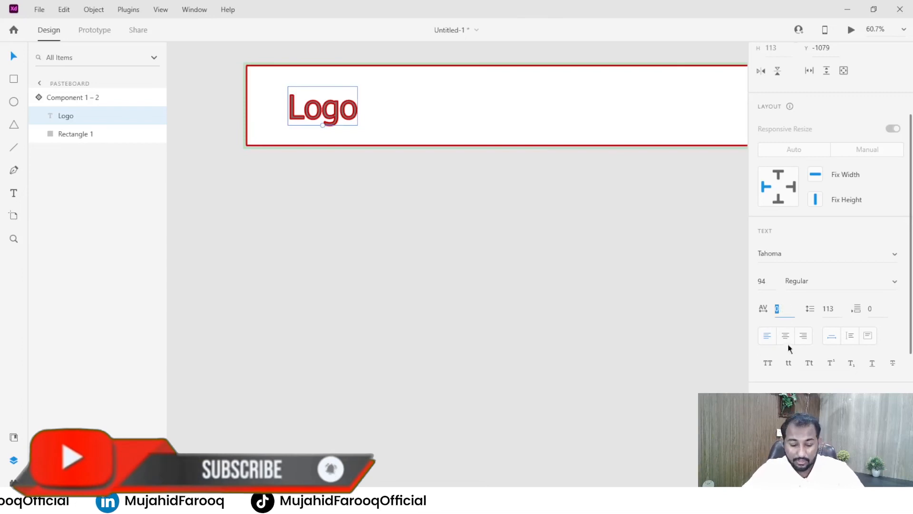
Increase the character spacing of the copy's Logo text to 139
left_click(790, 310)
type("12")
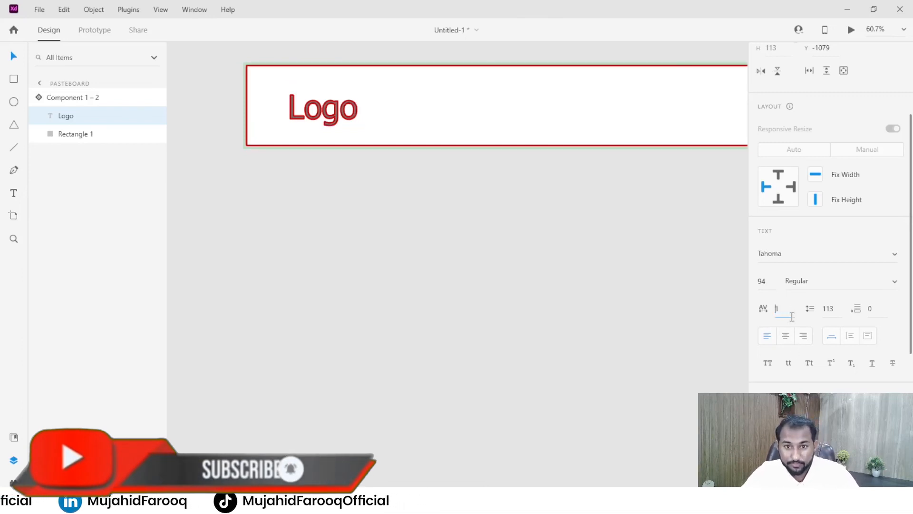
key("Up")
key("Up")
key("Up")
key("Up")
key("Up")
key("Up")
key("Up")
key("Up")
key("Up")
key("Up")
key("Up")
key("Up")
key("Up")
key("Up")
key("Up")
key("Up")
key("Up")
key("Up")
key("Up")
key("Up")
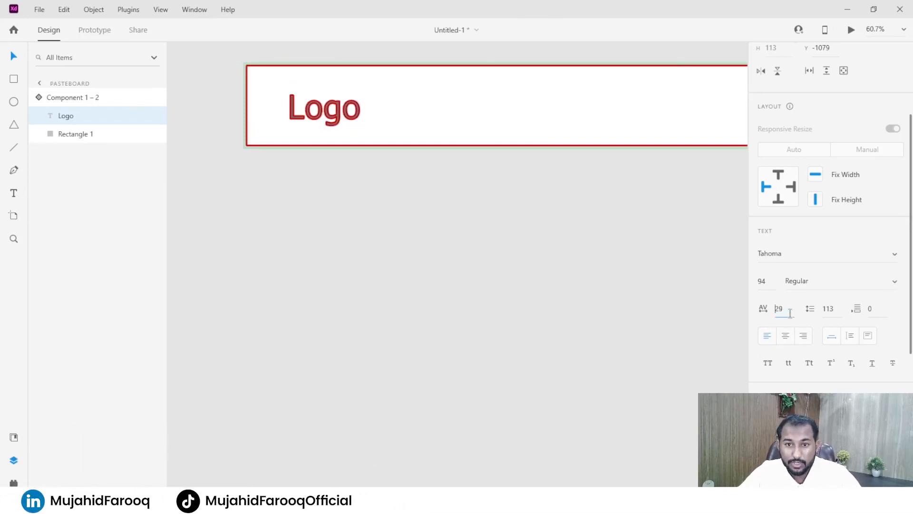
key("Up")
key("Up")
key("Up")
key("Up")
key("Up")
key("Up")
key("Up")
key("Up")
key("Up")
key("Up")
key("Up")
key("Up")
key("Up")
key("Up")
key("Up")
key("Up")
key("Up")
key("Up")
key("Up")
key("Up")
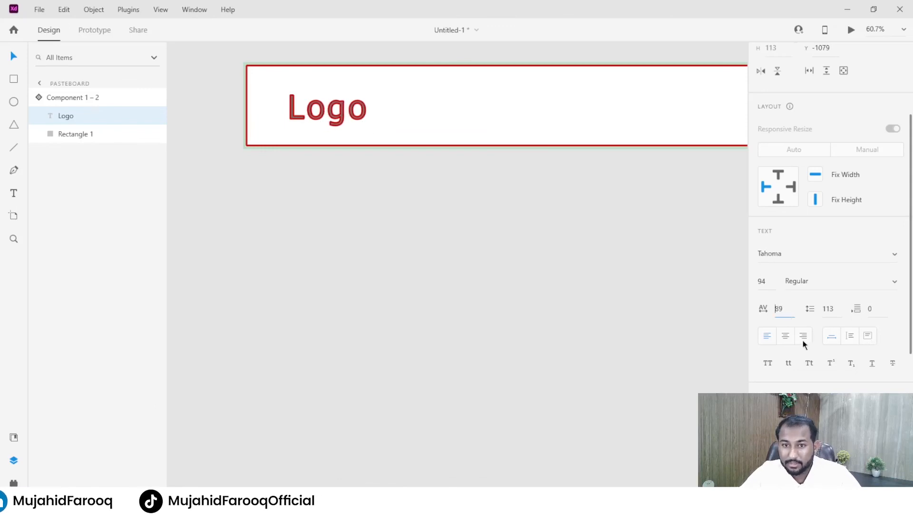
key("Up")
key("Up")
key("Up")
key("Up")
key("Up")
key("Up")
key("Up")
key("Up")
key("Up")
key("Up")
key("Up")
key("Up")
key("Up")
key("Up")
key("Up")
key("Up")
key("Up")
key("Up")
key("Up")
key("Return")
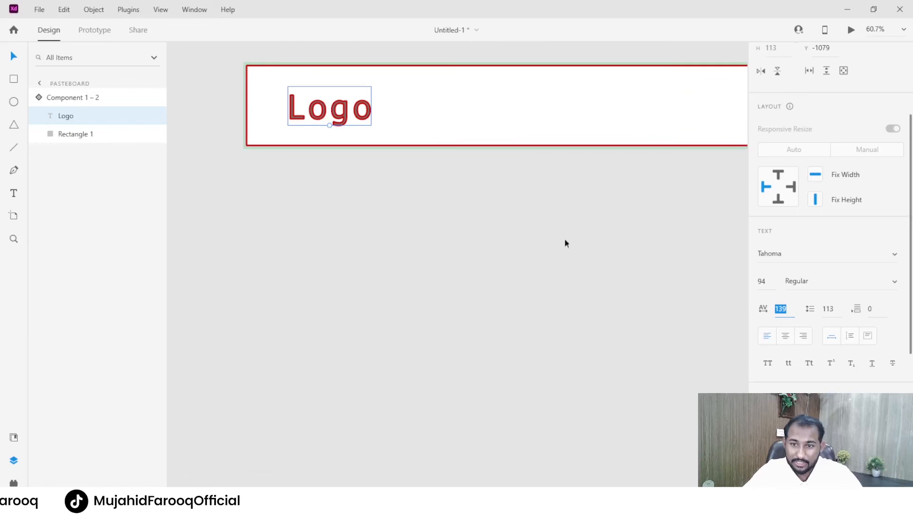
left_click(831, 307)
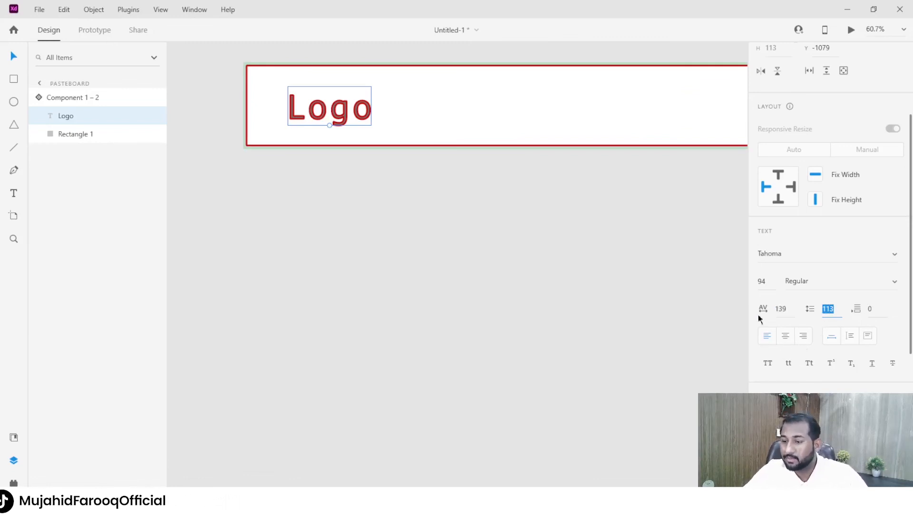
left_click(706, 312)
Round all corners of the rectangle inside the header component's pasteboard copy with a radius of 50
scroll(706, 312, "up", 1)
left_click(426, 141)
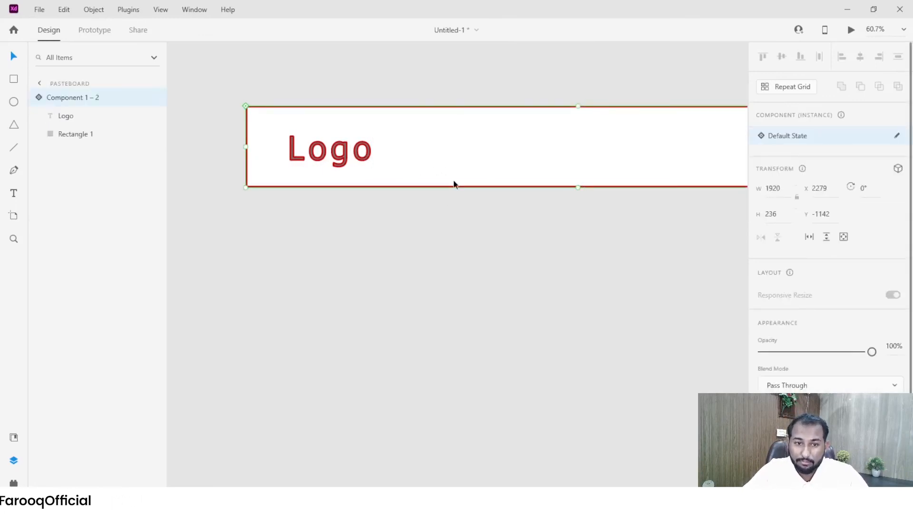
left_click(74, 134)
scroll(880, 286, "down", 5)
scroll(872, 301, "up", 3)
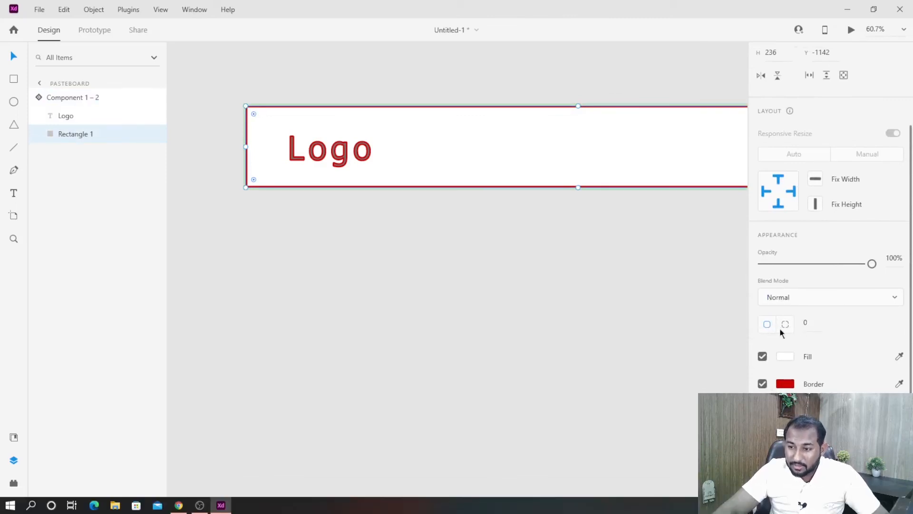
left_click(786, 325)
left_click(772, 326)
left_click(805, 321)
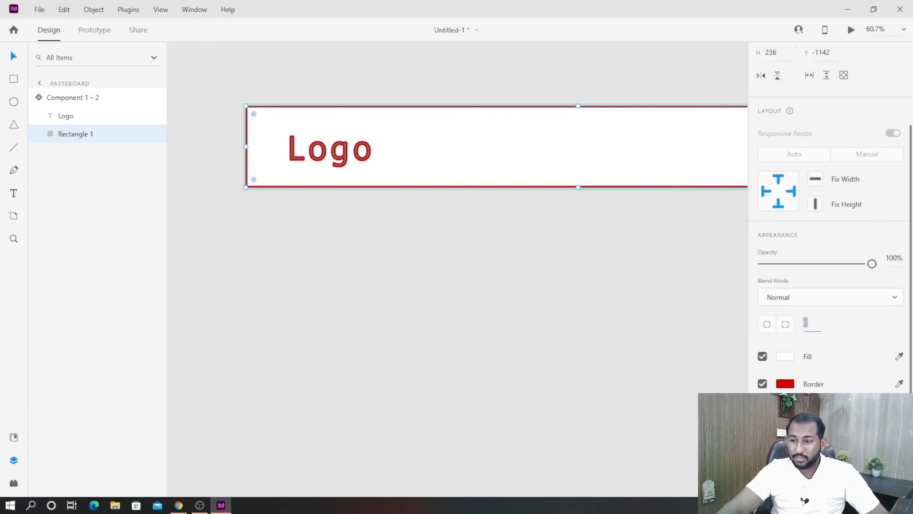
type("50")
key("Return")
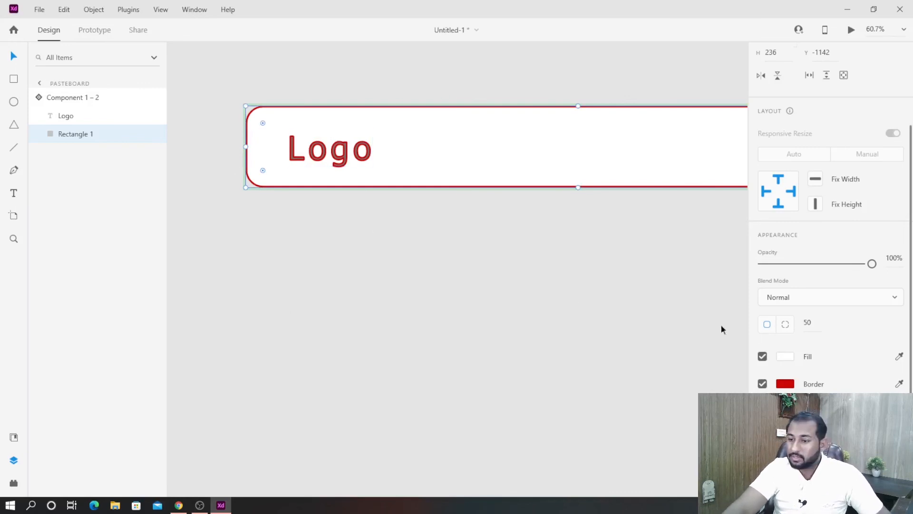
Give the copy's rectangle individual corner radii: 30 for the top-left, 20 for the top-right and 0 for the bottom-right corner
left_click(785, 325)
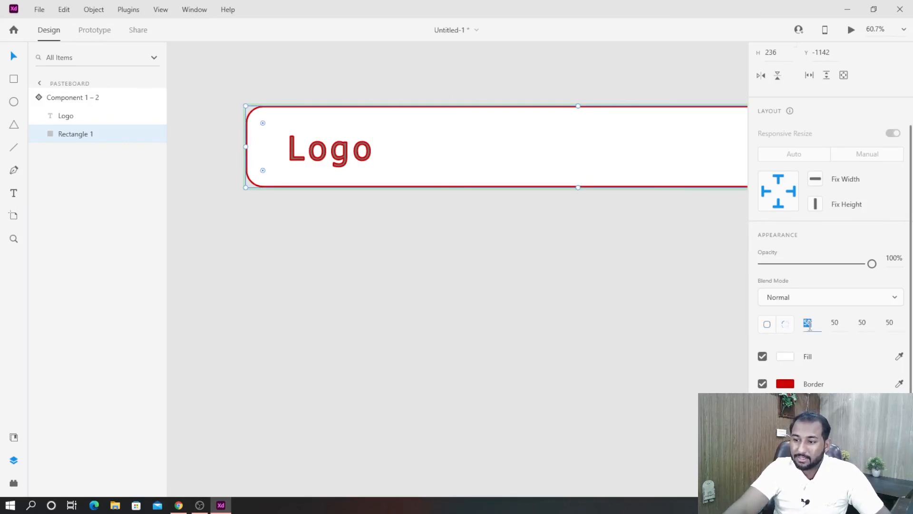
left_click(810, 325)
type("30")
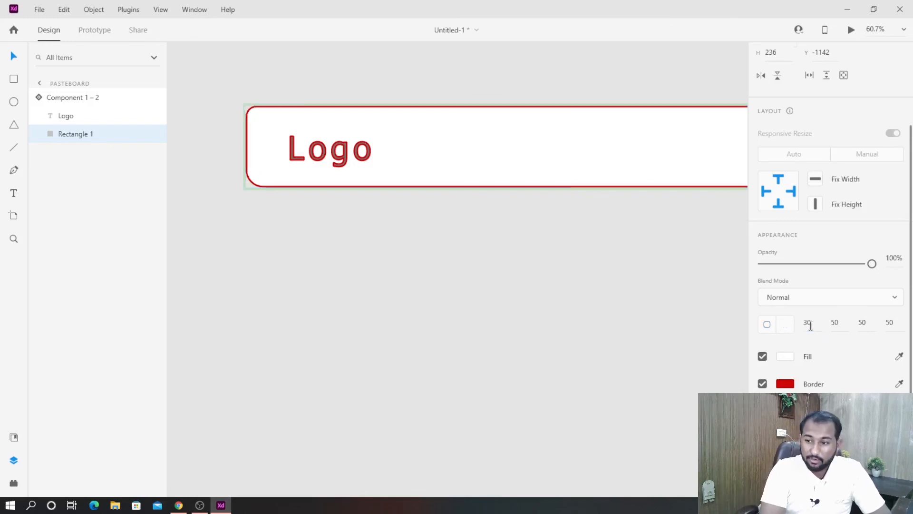
key("Return")
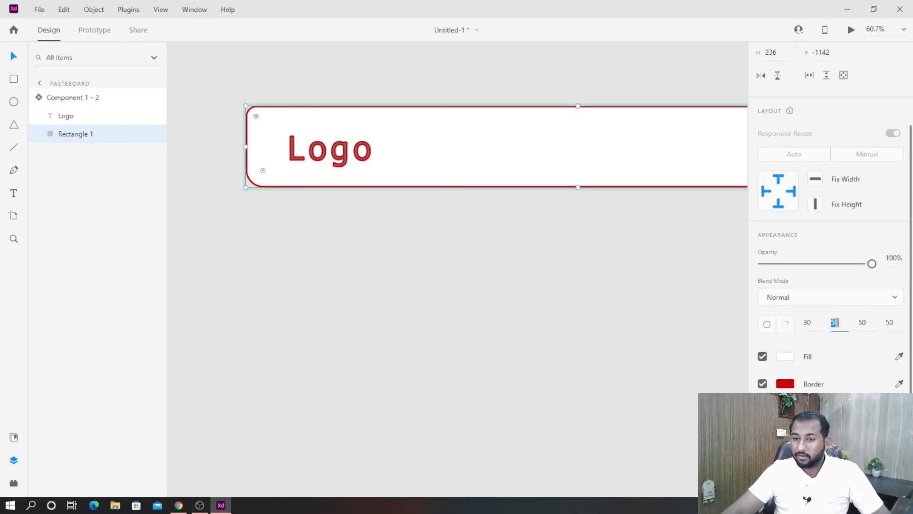
type("0")
key("Return")
left_click(859, 322)
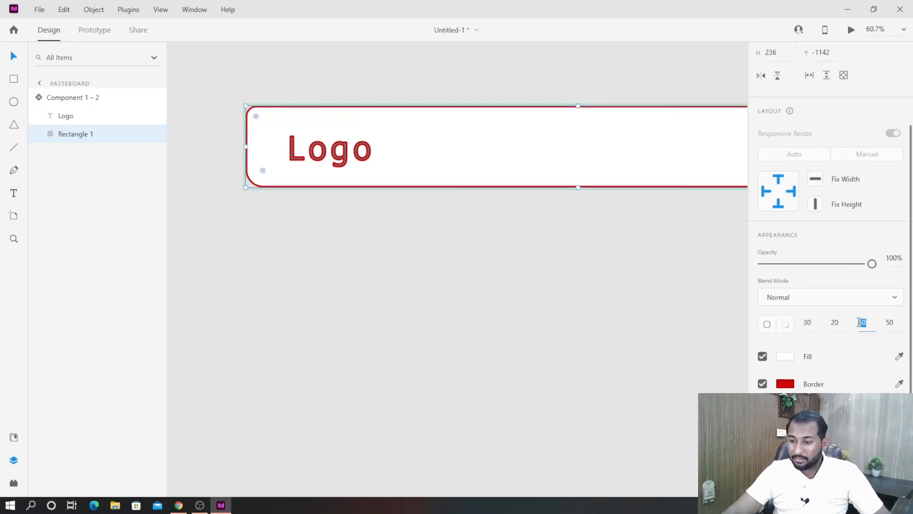
type("2")
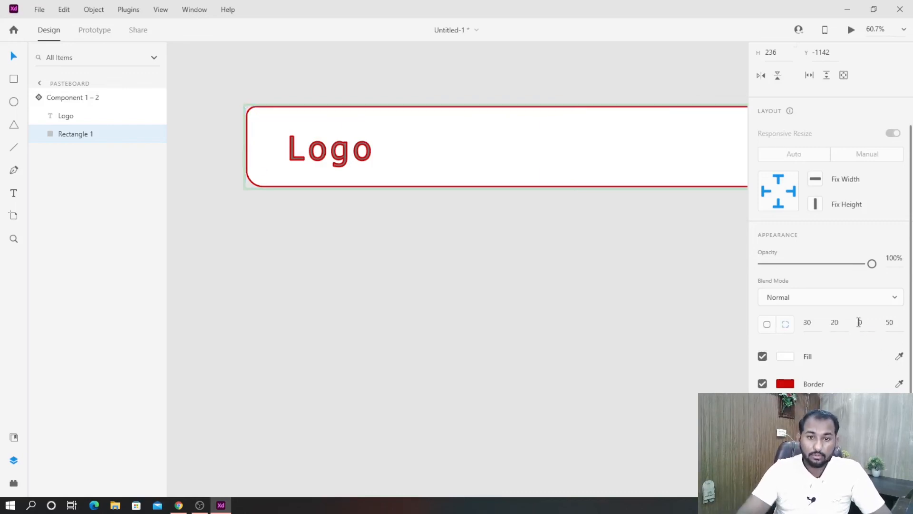
scroll(838, 294, "down", 3)
left_click(715, 280)
Examine the differing corner radii along the header copy's rectangle, especially at its right end
scroll(715, 281, "down", 3)
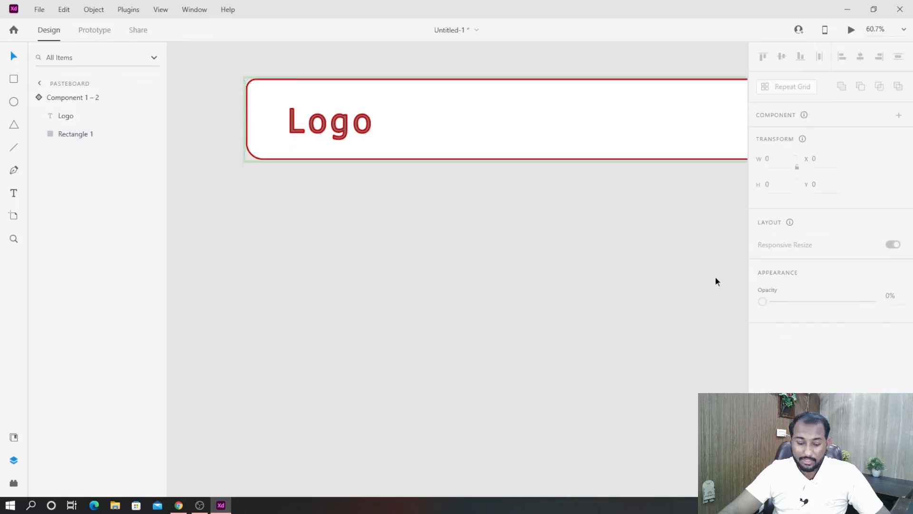
left_click_drag(687, 257, 568, 335)
left_click_drag(601, 154, 305, 277)
left_click_drag(413, 291, 703, 284)
left_click_drag(580, 325, 277, 332)
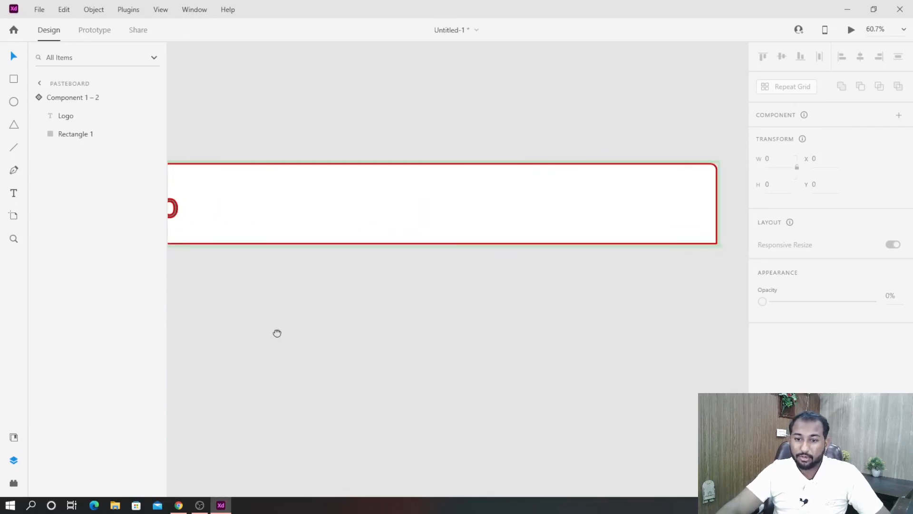
scroll(419, 316, "down", 1)
scroll(443, 332, "up", 1)
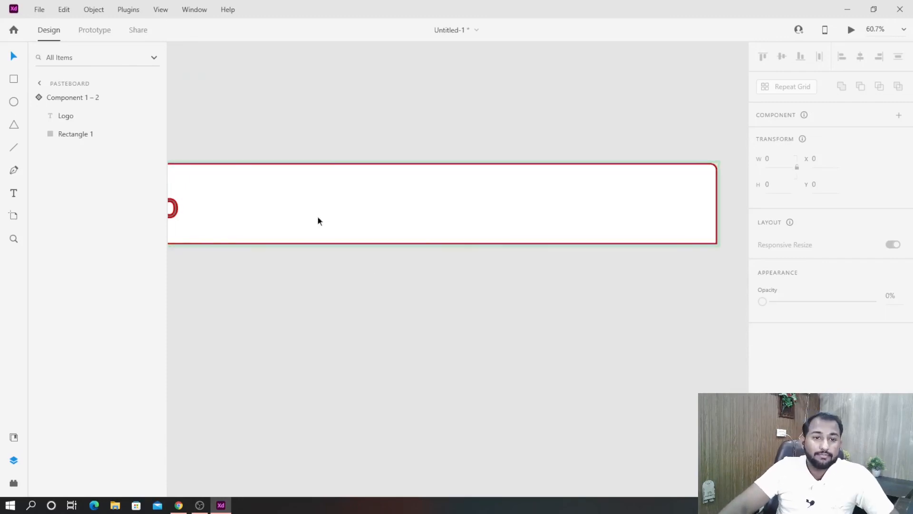
scroll(315, 223, "down", 3)
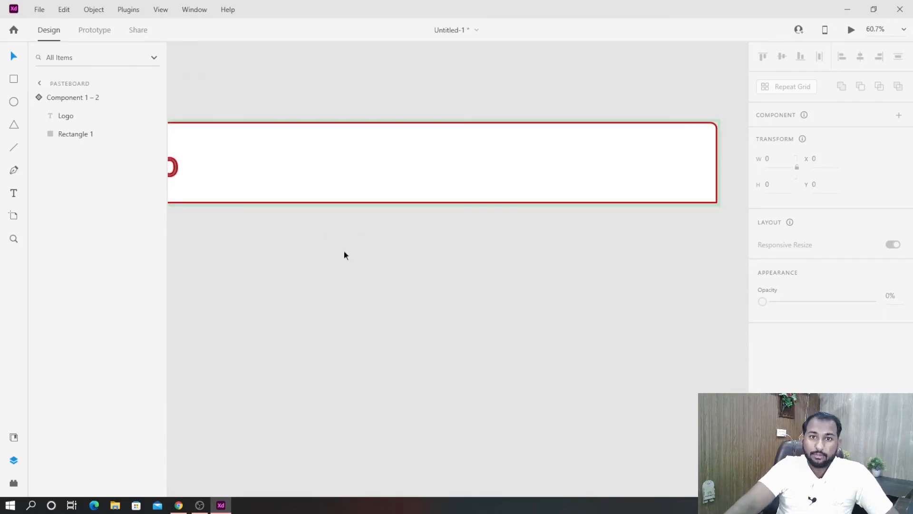